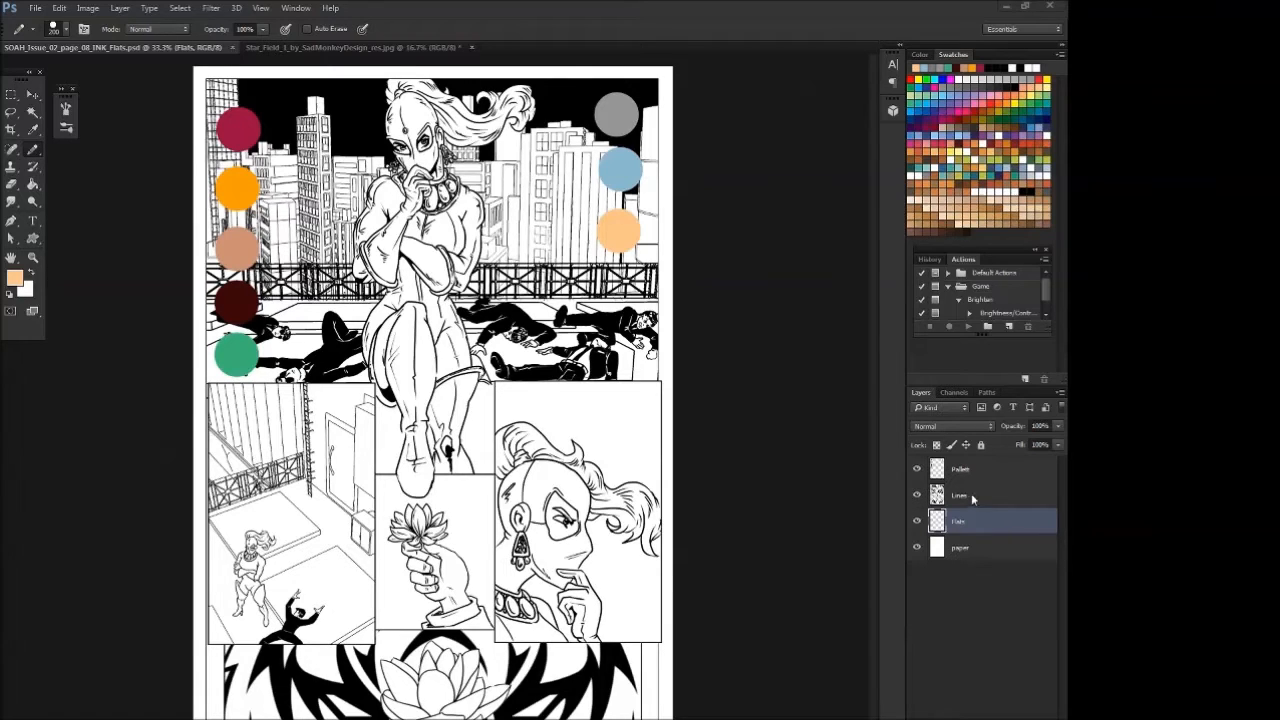
- Go through the Lines and Pallett layers and return to the Flats layer
left_click(990, 498)
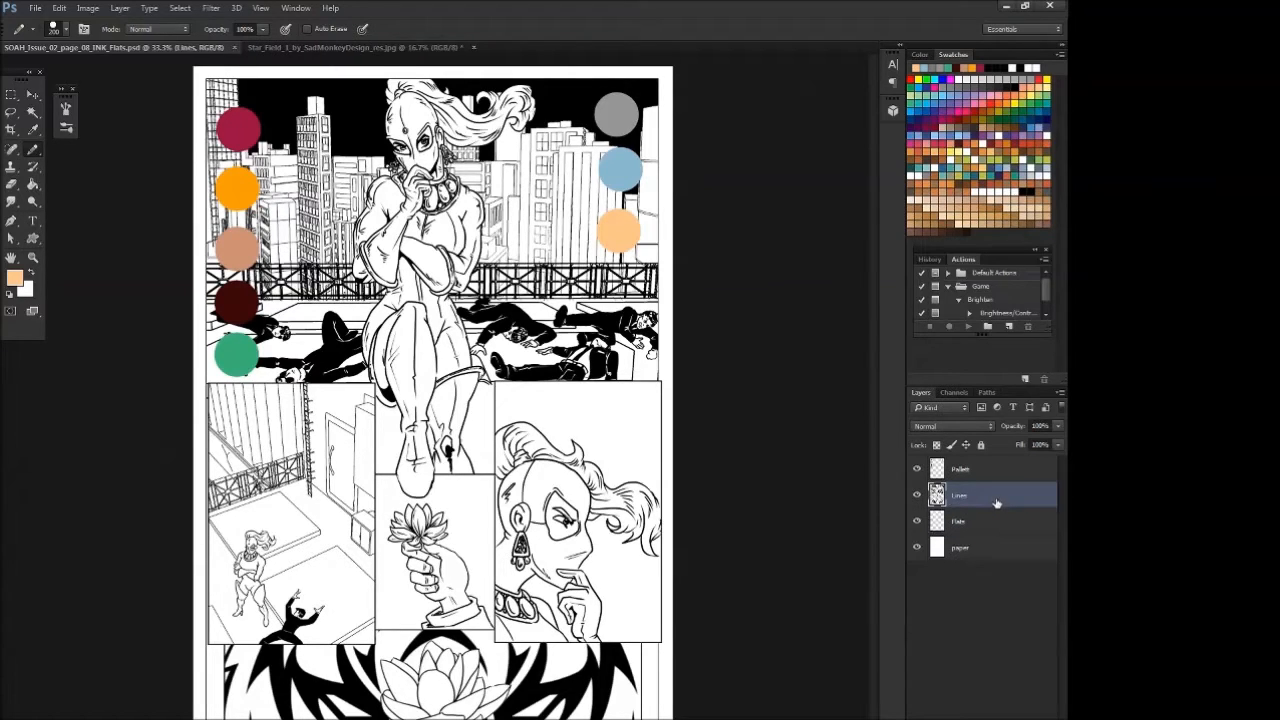
left_click(998, 472)
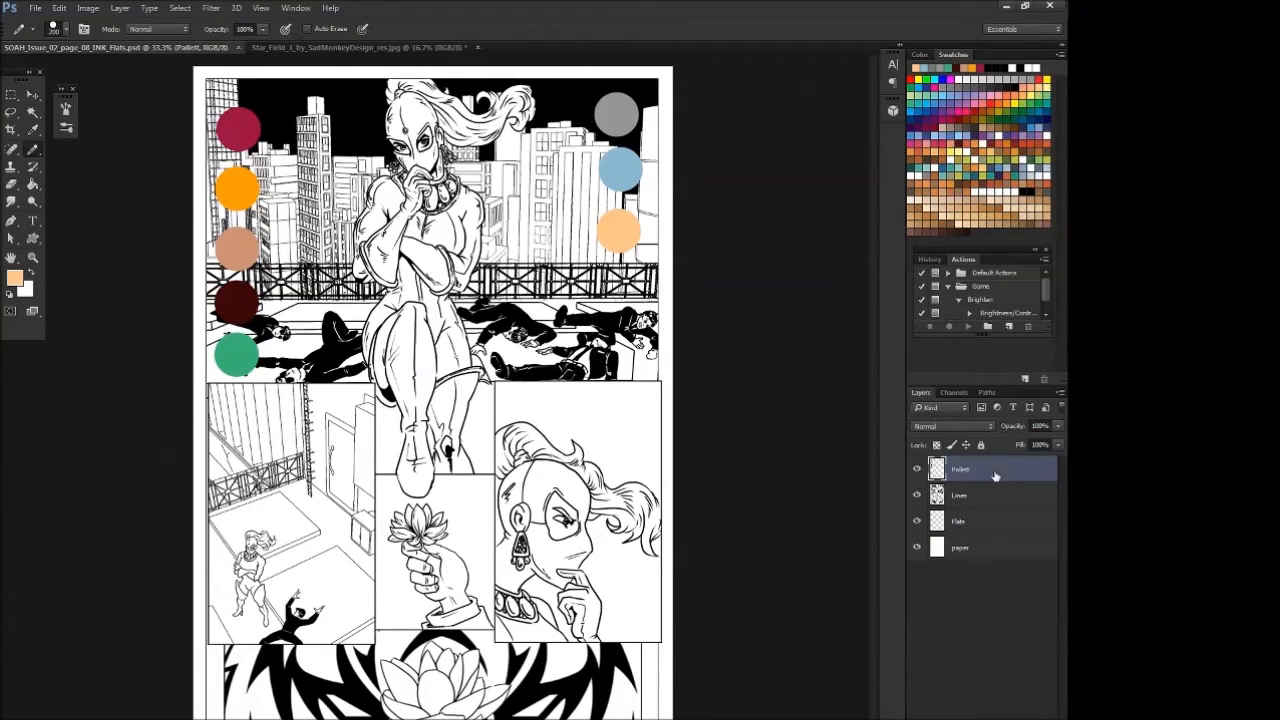
left_click(974, 524)
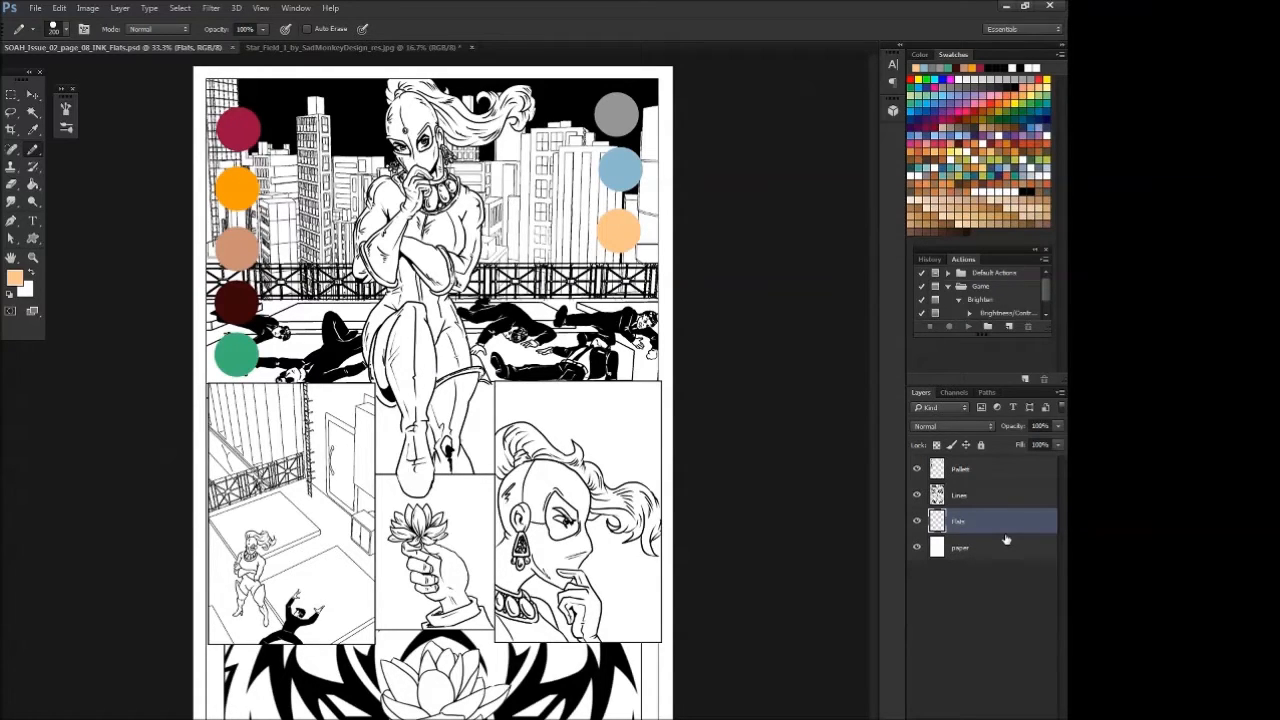
- Sample the crimson palette circle and outline the back of the masked woman's head and neck in the close-up panel
left_click(244, 122, "alt")
scroll(703, 490, "up", 7)
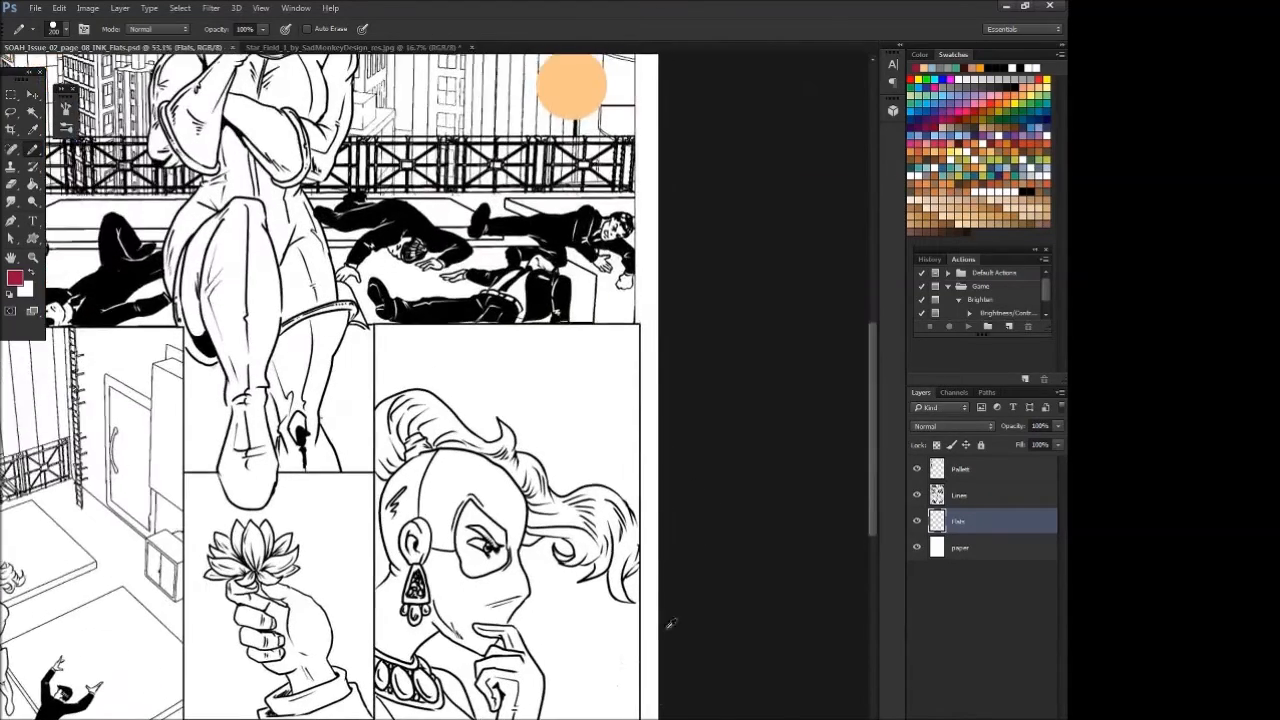
scroll(677, 603, "left", 2)
scroll(404, 692, "up", 3)
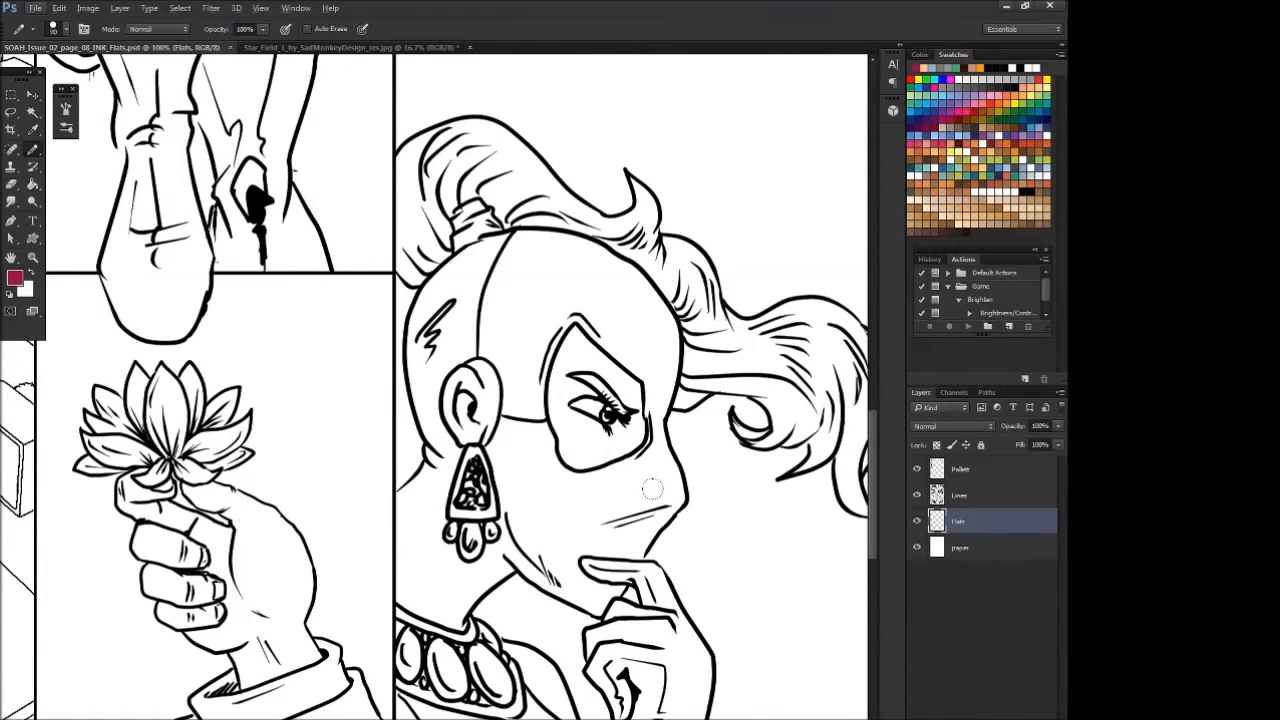
left_click_drag(872, 477, 872, 431)
mouse_move(466, 406)
left_mouse_down()
mouse_move(410, 478)
mouse_move(408, 530)
mouse_move(442, 614)
mouse_move(398, 658)
mouse_move(403, 701)
mouse_move(405, 648)
mouse_move(404, 716)
left_mouse_up()
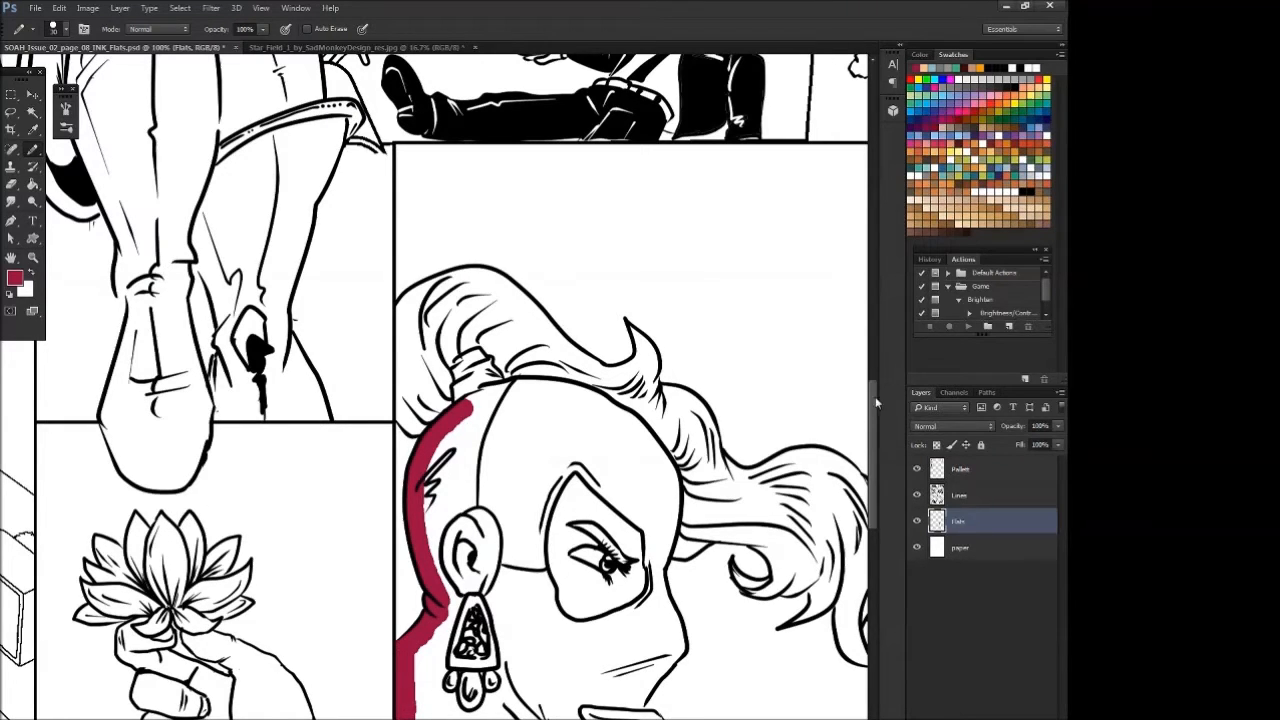
- Continue the crimson outline along the collar, jaw, raised hand, nose and forehead until the masked head is enclosed
scroll(404, 700, "down", 3)
mouse_move(403, 540)
left_mouse_down()
mouse_move(456, 584)
mouse_move(440, 580)
mouse_move(538, 510)
mouse_move(541, 542)
mouse_move(607, 573)
left_mouse_up()
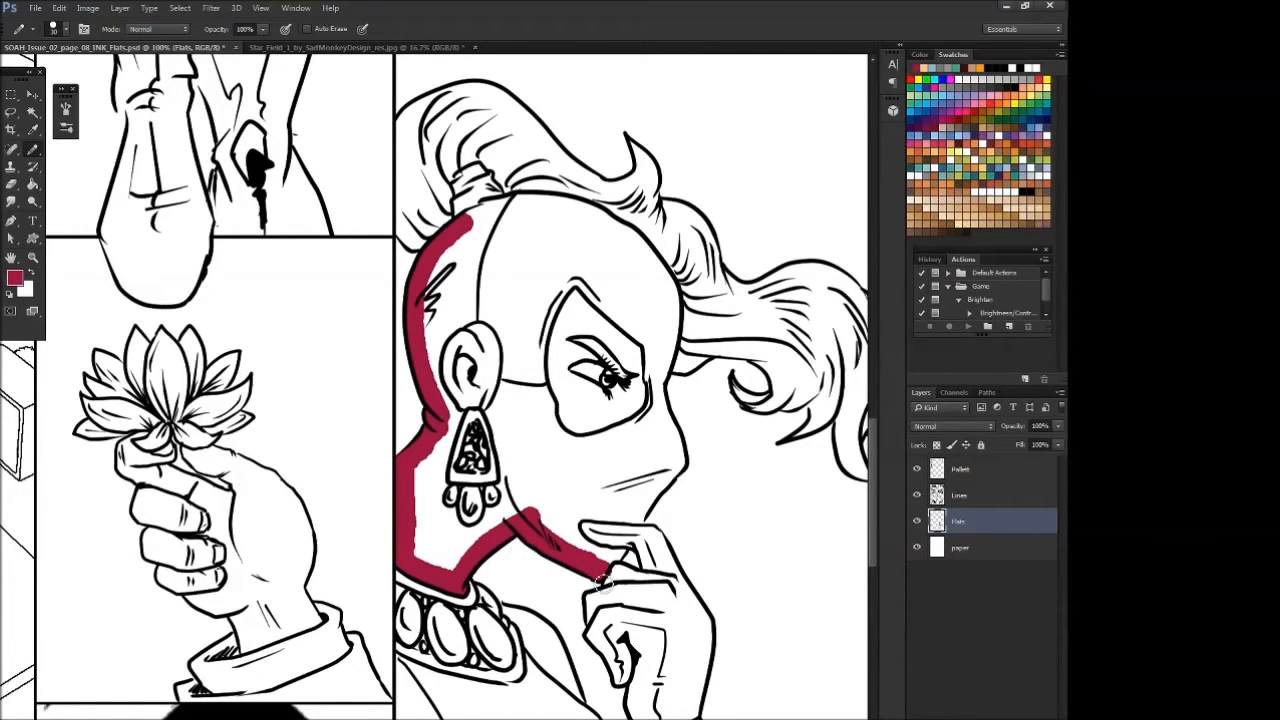
mouse_move(620, 570)
left_mouse_down()
mouse_move(595, 602)
mouse_move(597, 636)
mouse_move(639, 679)
mouse_move(670, 712)
left_mouse_up()
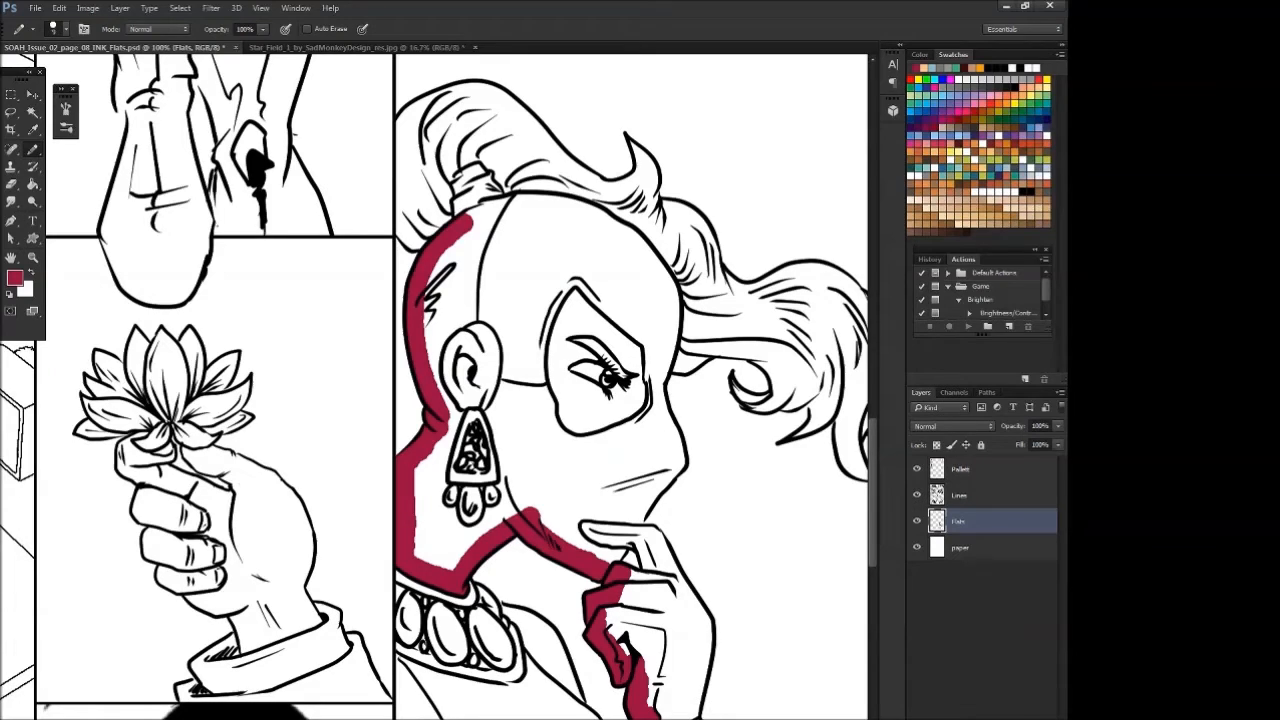
mouse_move(700, 716)
left_mouse_down()
mouse_move(719, 630)
mouse_move(671, 544)
mouse_move(589, 532)
mouse_move(641, 551)
mouse_move(646, 578)
mouse_move(623, 571)
mouse_move(686, 466)
left_mouse_up()
left_click_drag(668, 393, 690, 472)
mouse_move(668, 393)
left_mouse_down()
mouse_move(680, 292)
mouse_move(600, 208)
mouse_move(522, 200)
mouse_move(492, 208)
mouse_move(462, 242)
left_mouse_up()
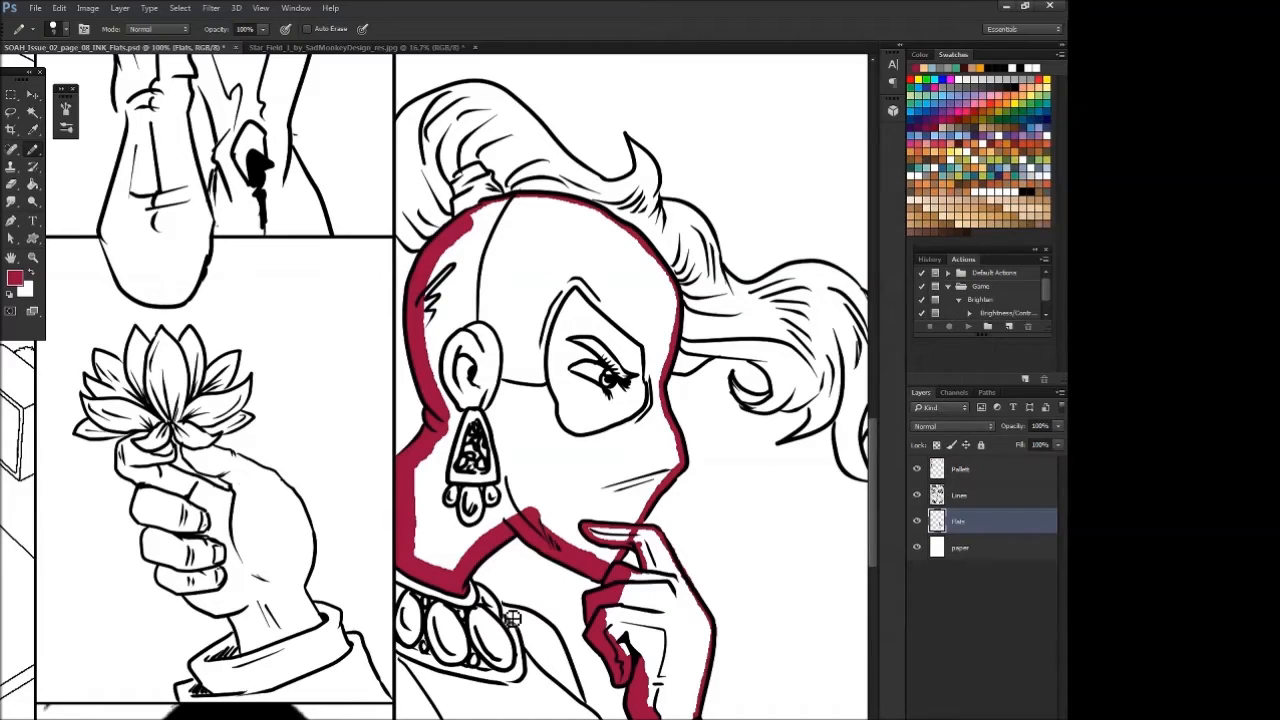
- Fill the outlined head, neck and fingertip with crimson using the Paint Bucket
key("g")
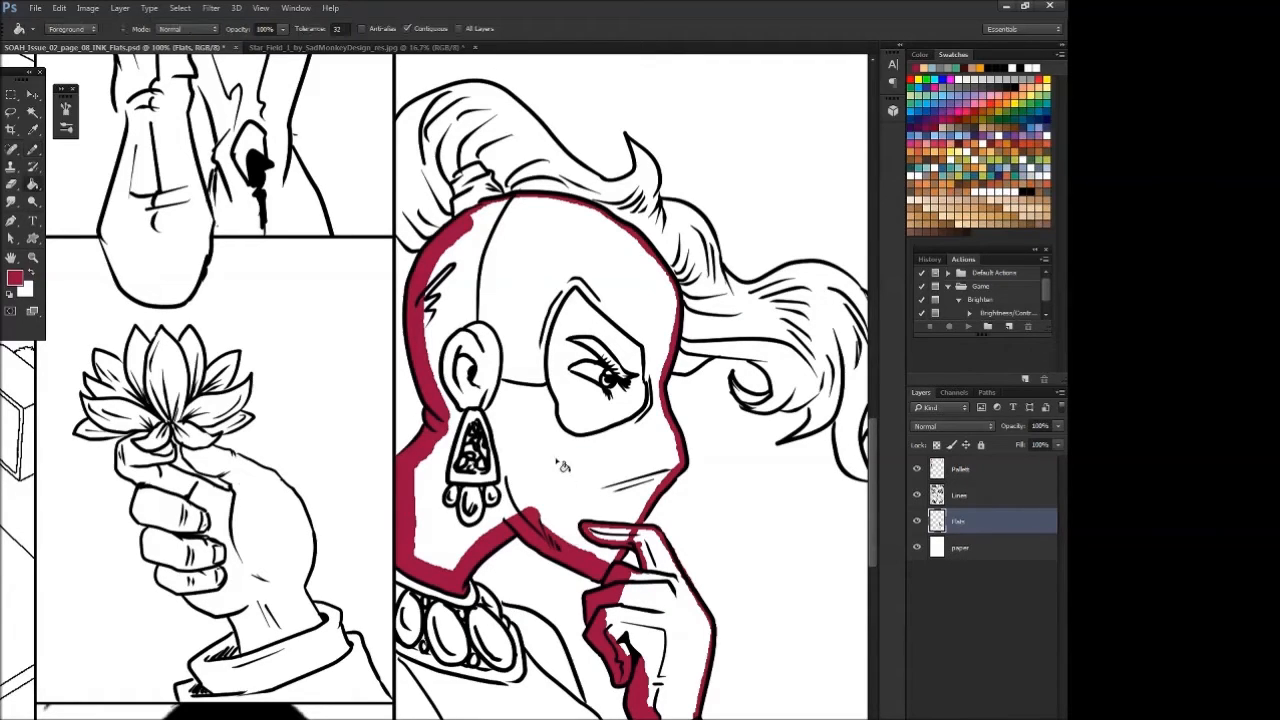
left_click(566, 474)
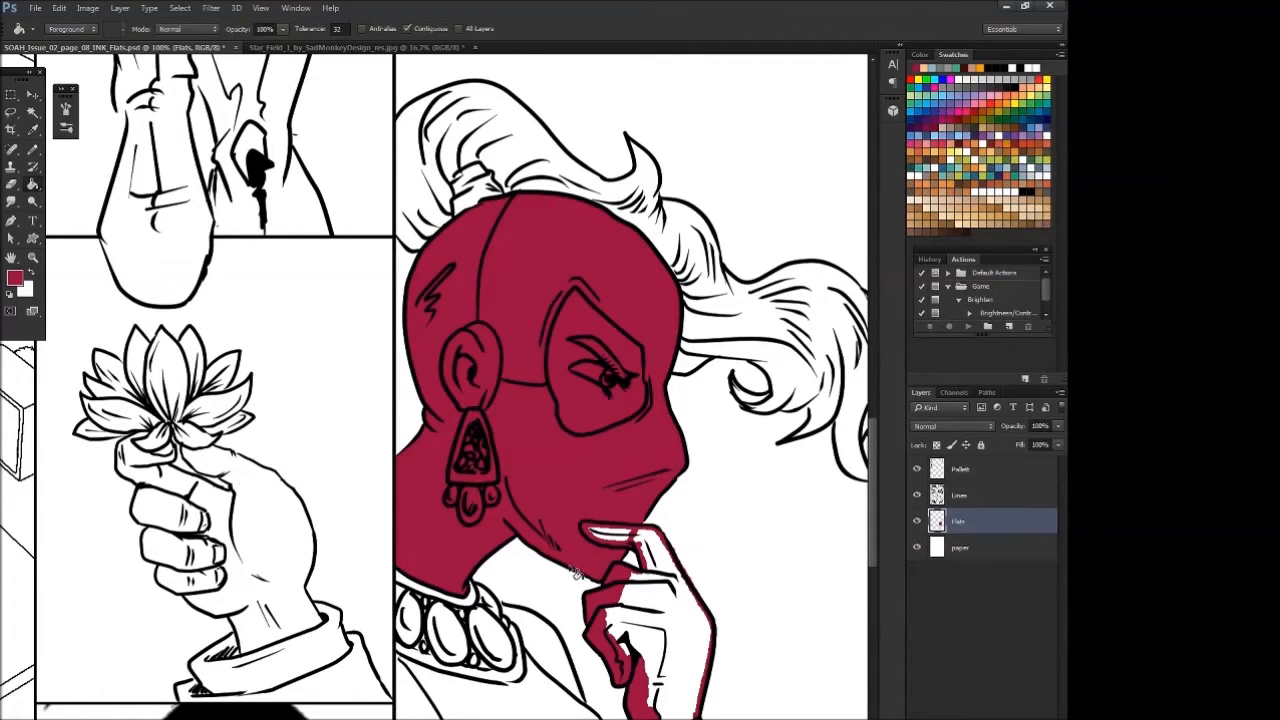
key("b")
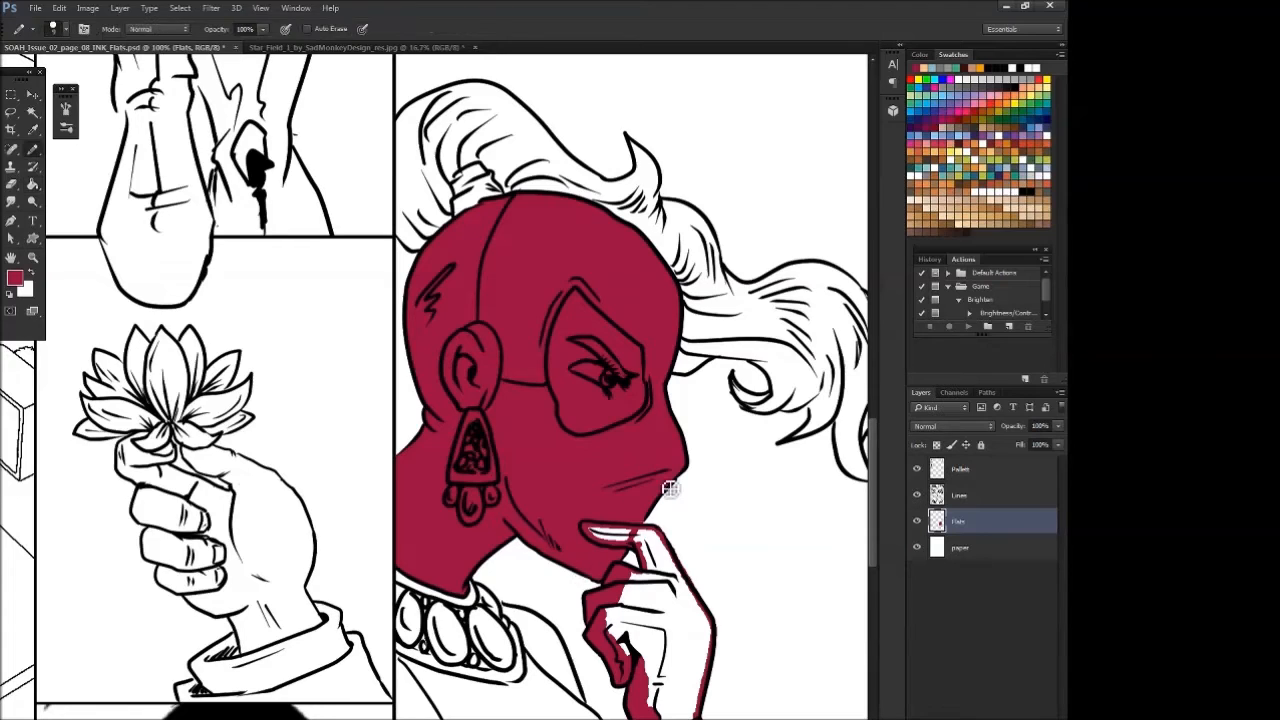
key("g")
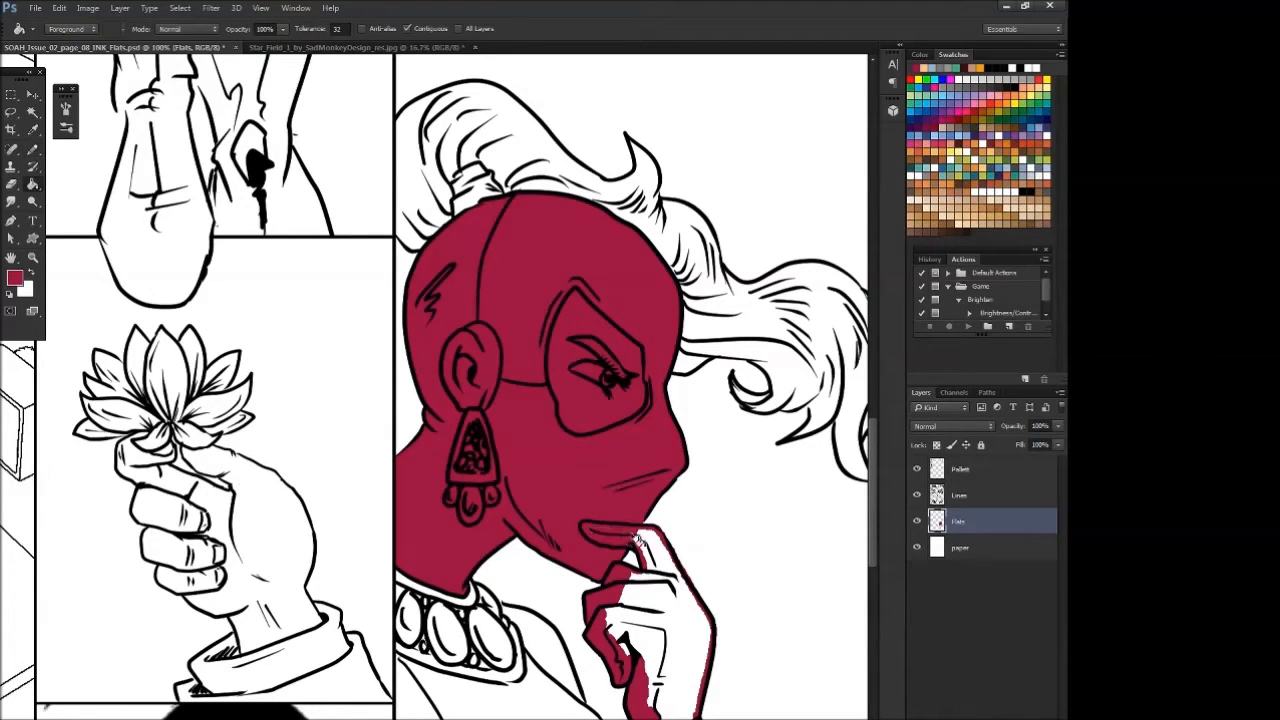
- Fill the rest of the woman's raised hand in the close-up panel with crimson
key("b")
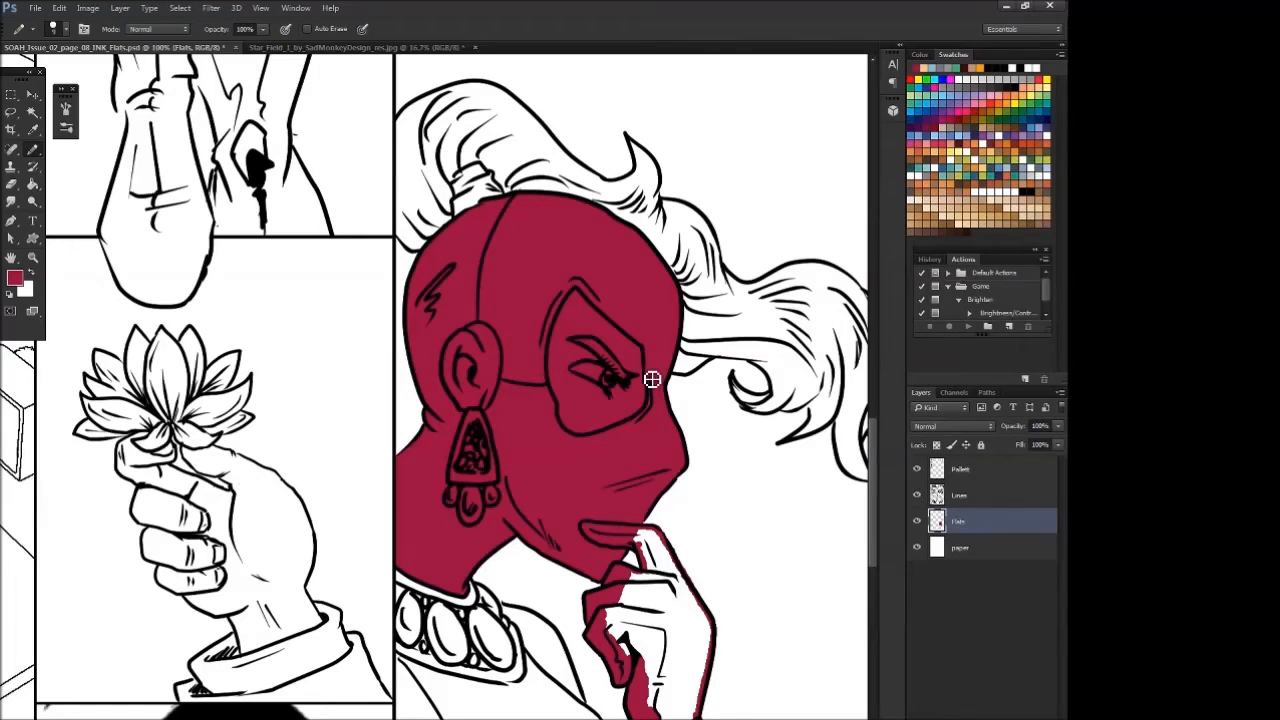
scroll(652, 380, "down", 3)
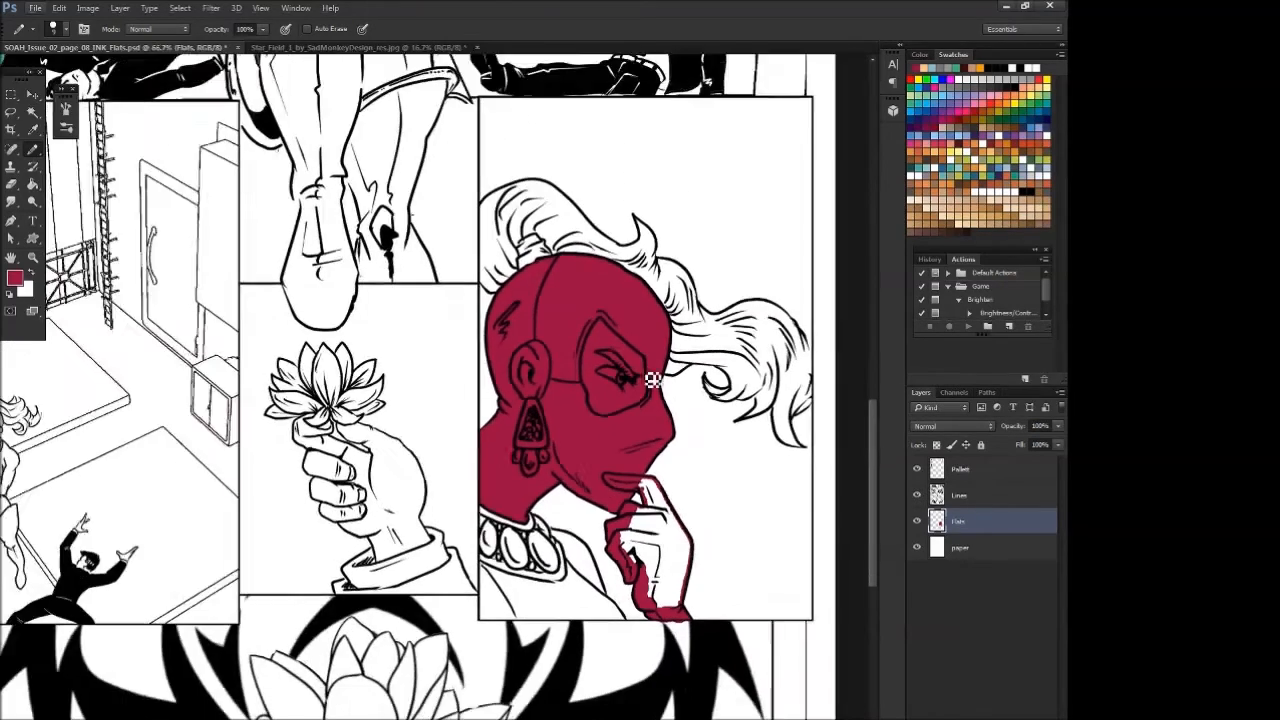
scroll(652, 380, "down", 3)
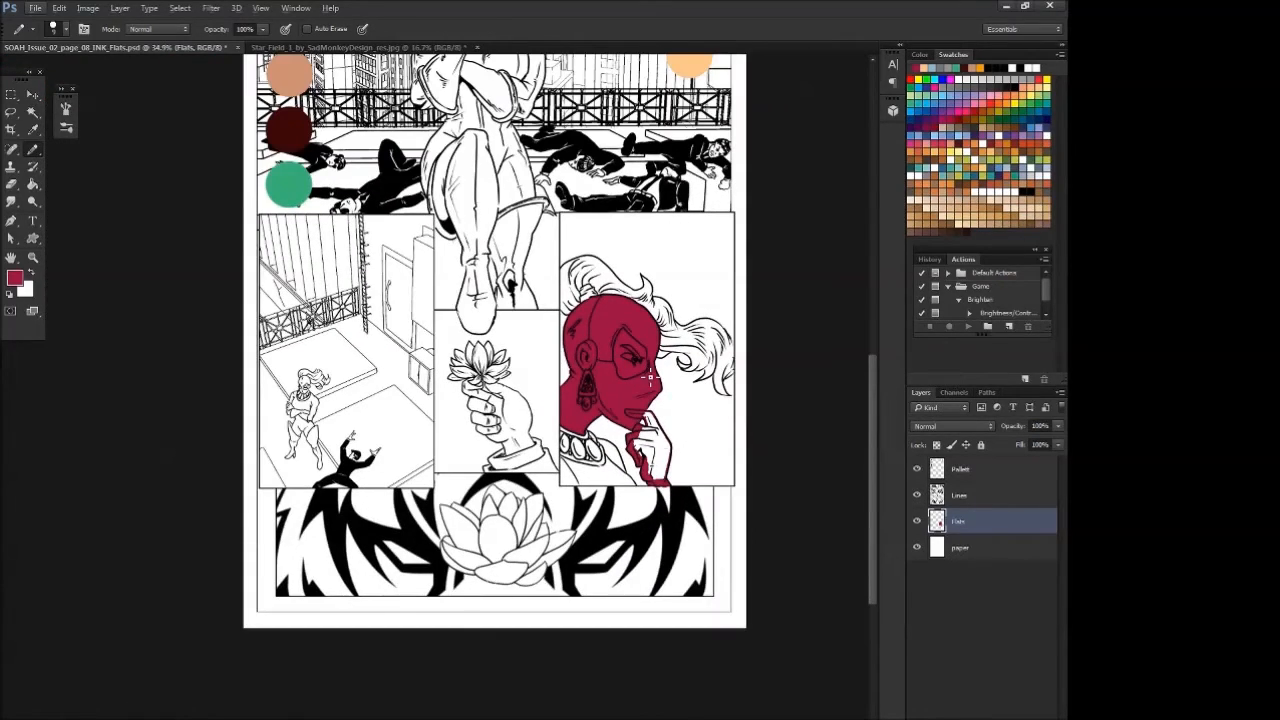
scroll(648, 375, "up", 3)
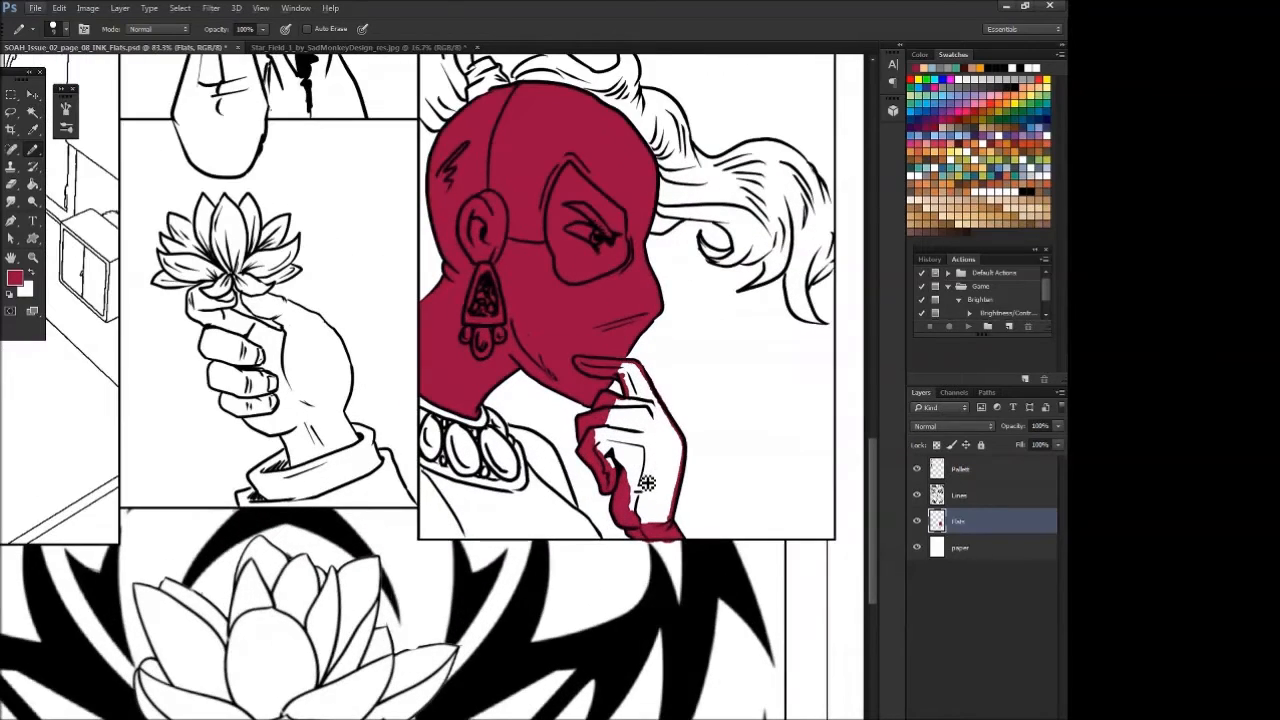
key("g")
left_click(662, 482)
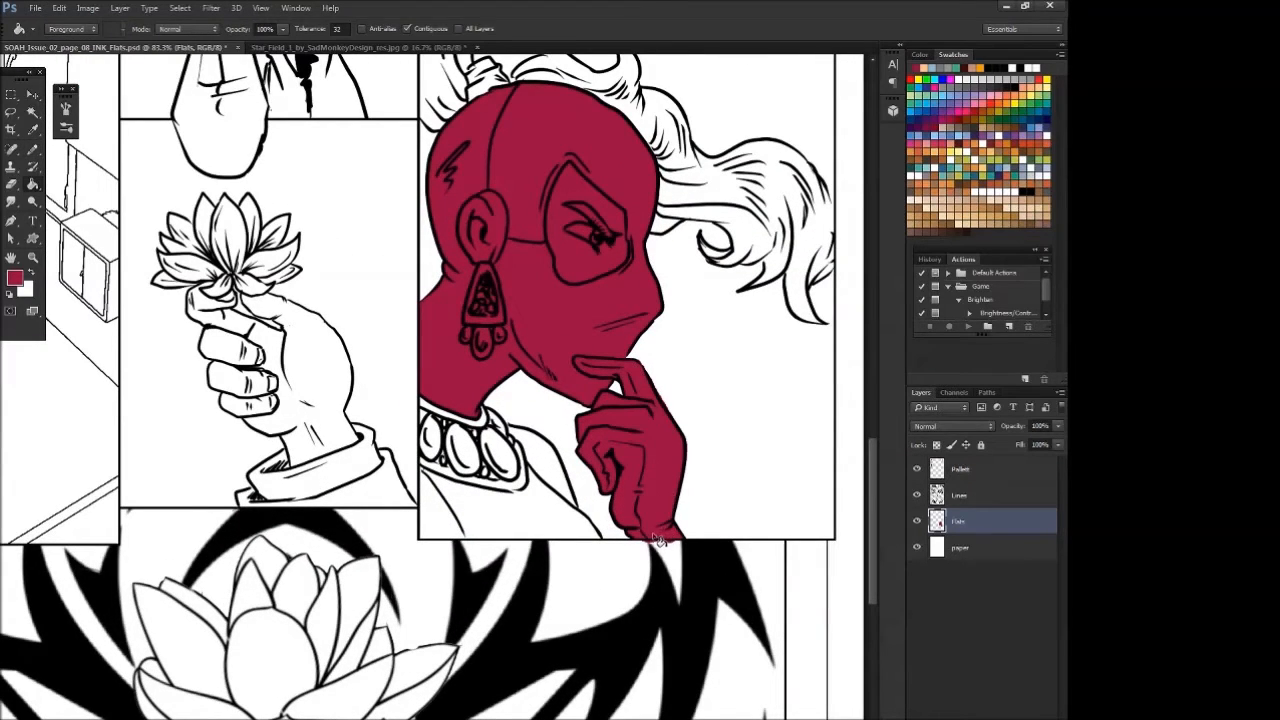
- Sample the tan skin tone from the palette circles, then outline and fill the mask's eye opening with it
key("b")
mouse_move(872, 482)
left_mouse_down()
mouse_move(871, 384)
mouse_move(837, 362)
left_mouse_up()
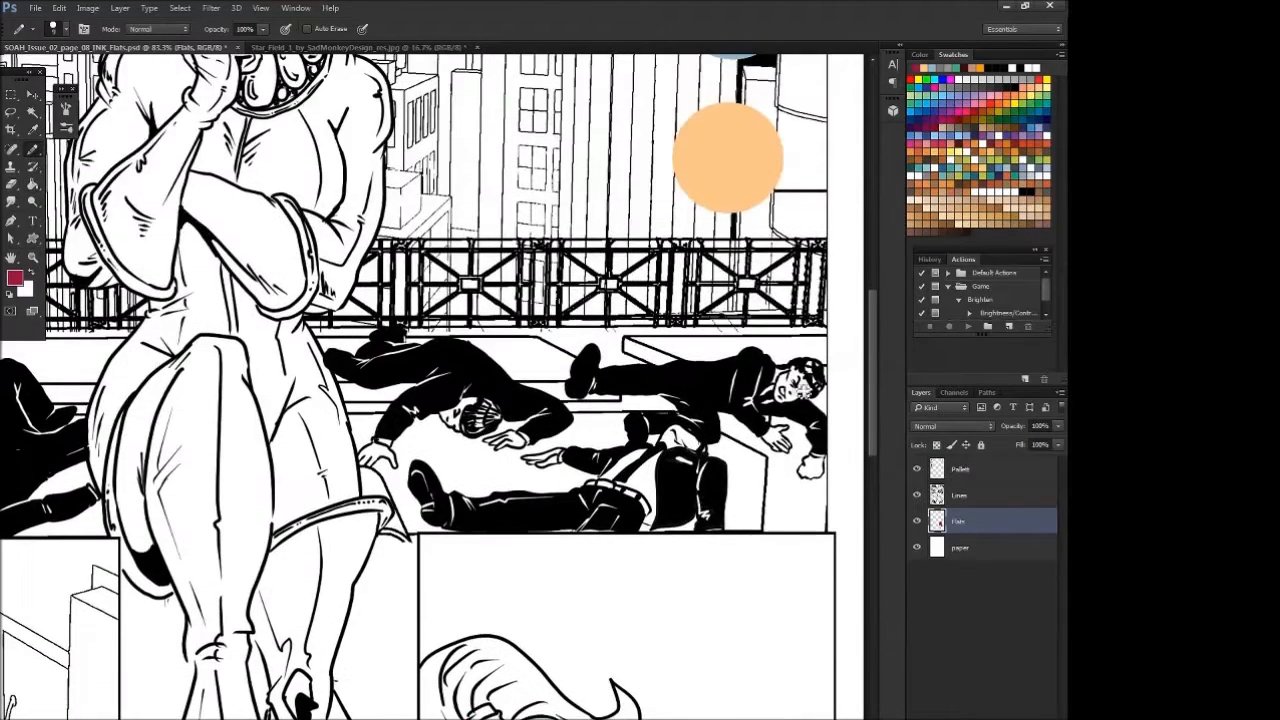
scroll(435, 384, "left", 5)
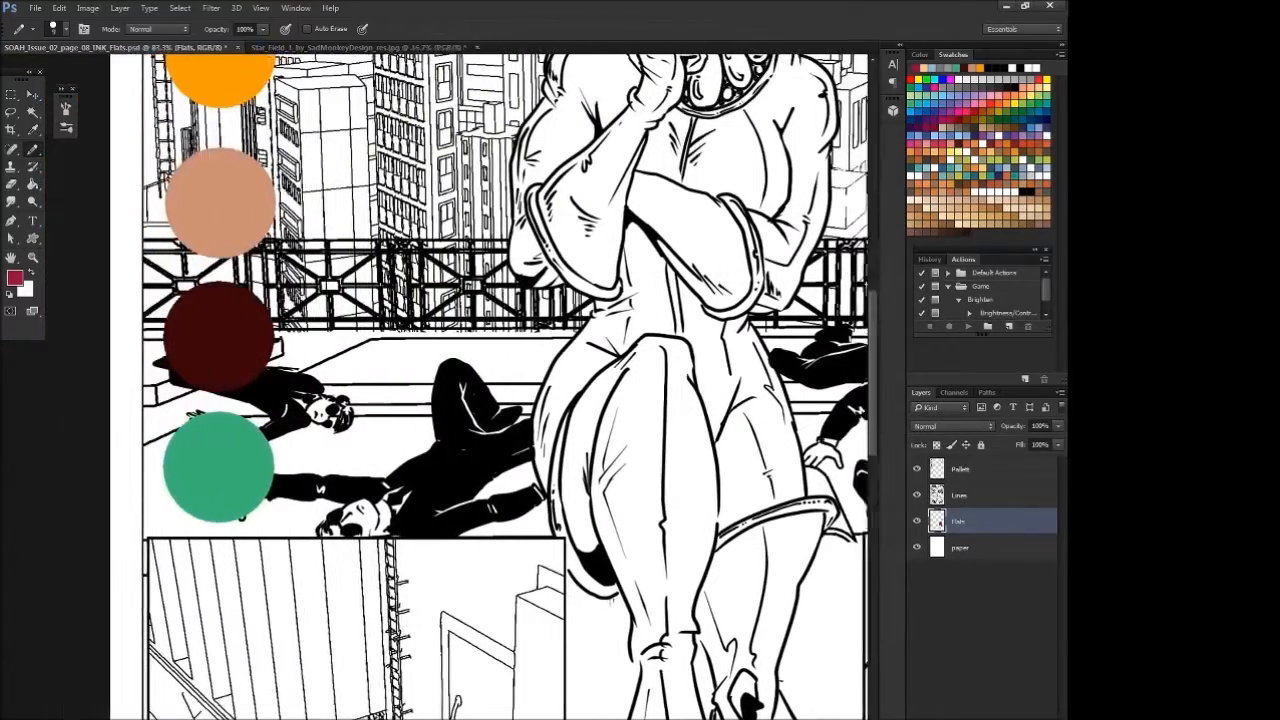
left_click_drag(873, 362, 882, 552)
scroll(498, 384, "right", 1)
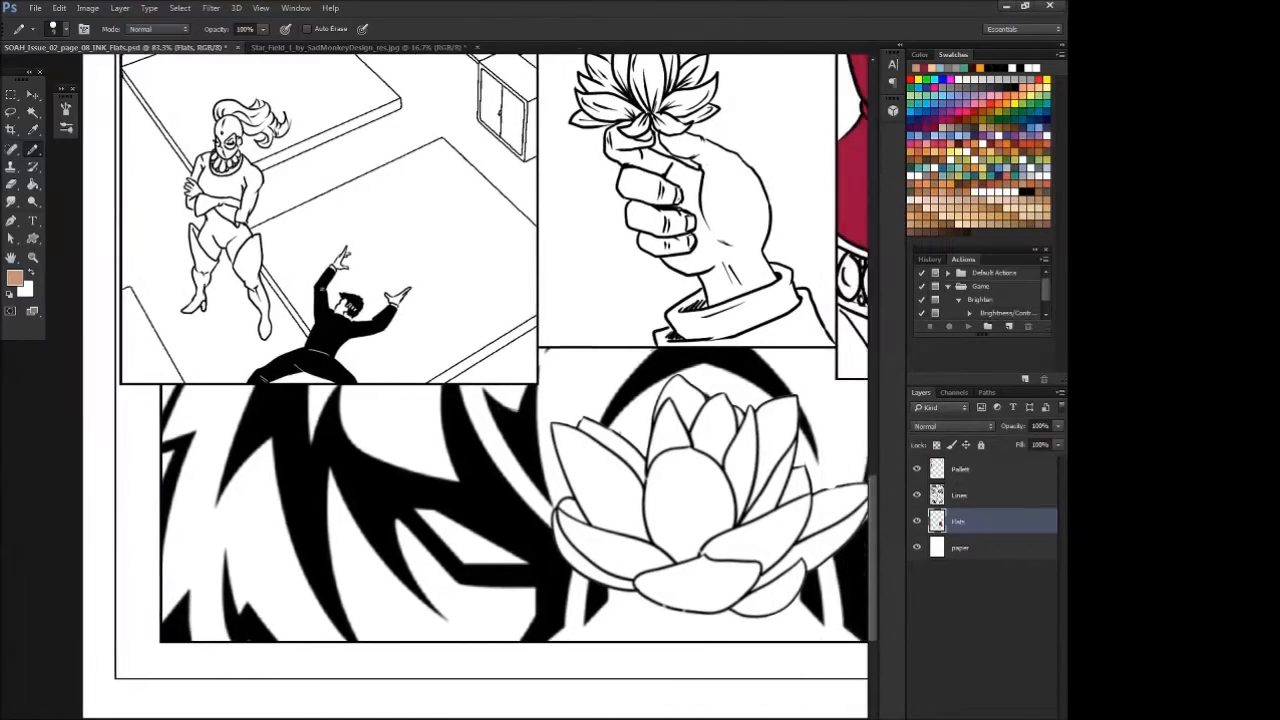
scroll(435, 384, "right", 5)
left_click_drag(877, 503, 860, 406)
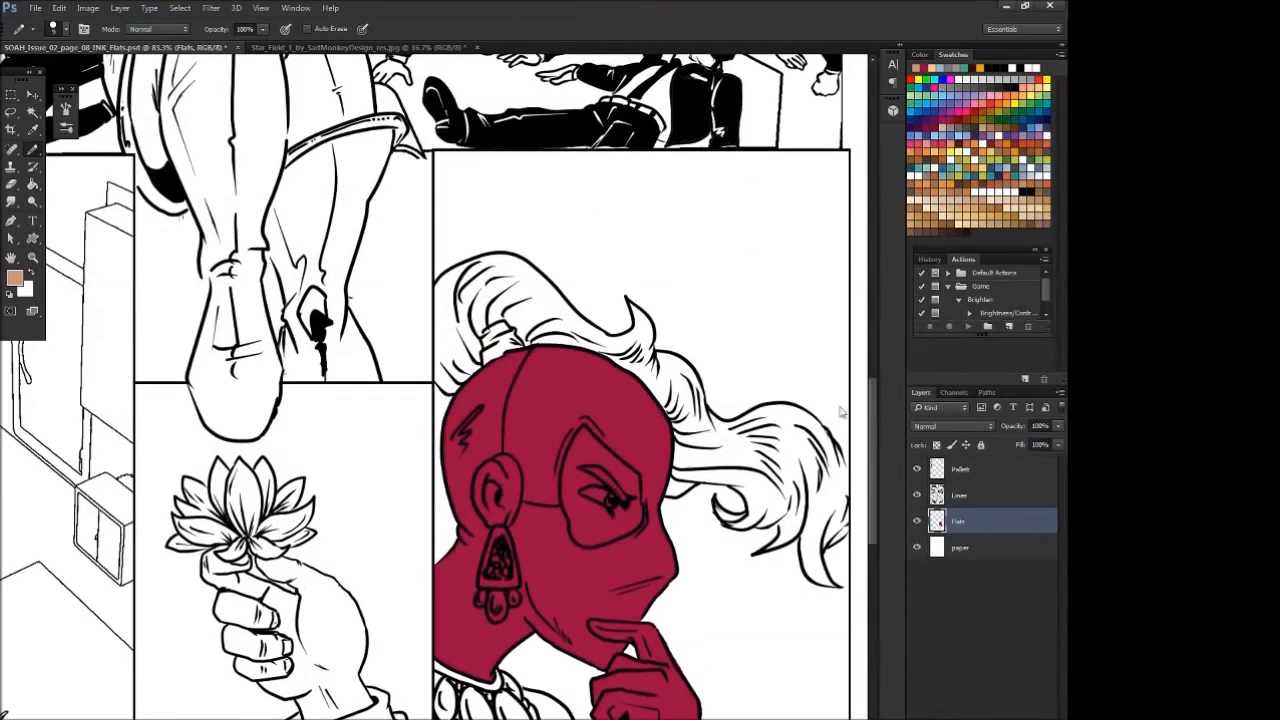
mouse_move(589, 437)
left_mouse_down()
mouse_move(567, 484)
mouse_move(578, 541)
mouse_move(632, 538)
mouse_move(647, 522)
mouse_move(645, 486)
left_mouse_up()
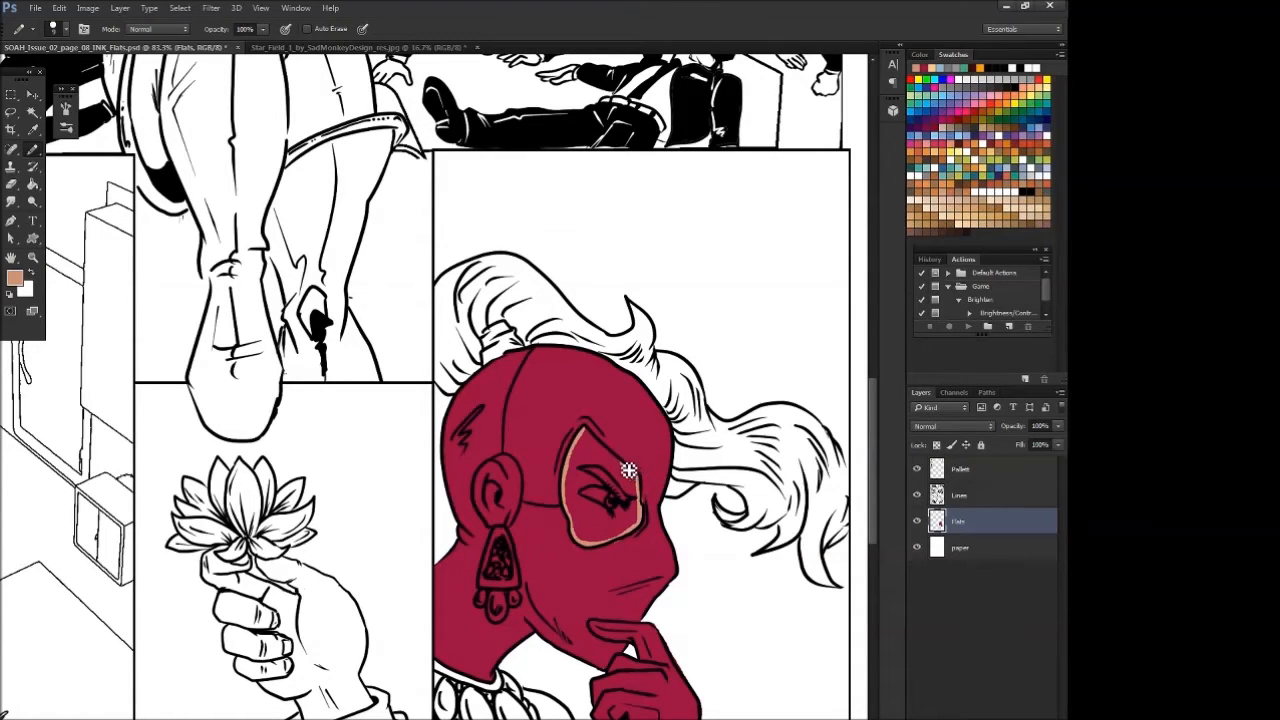
key("g")
left_click(618, 503)
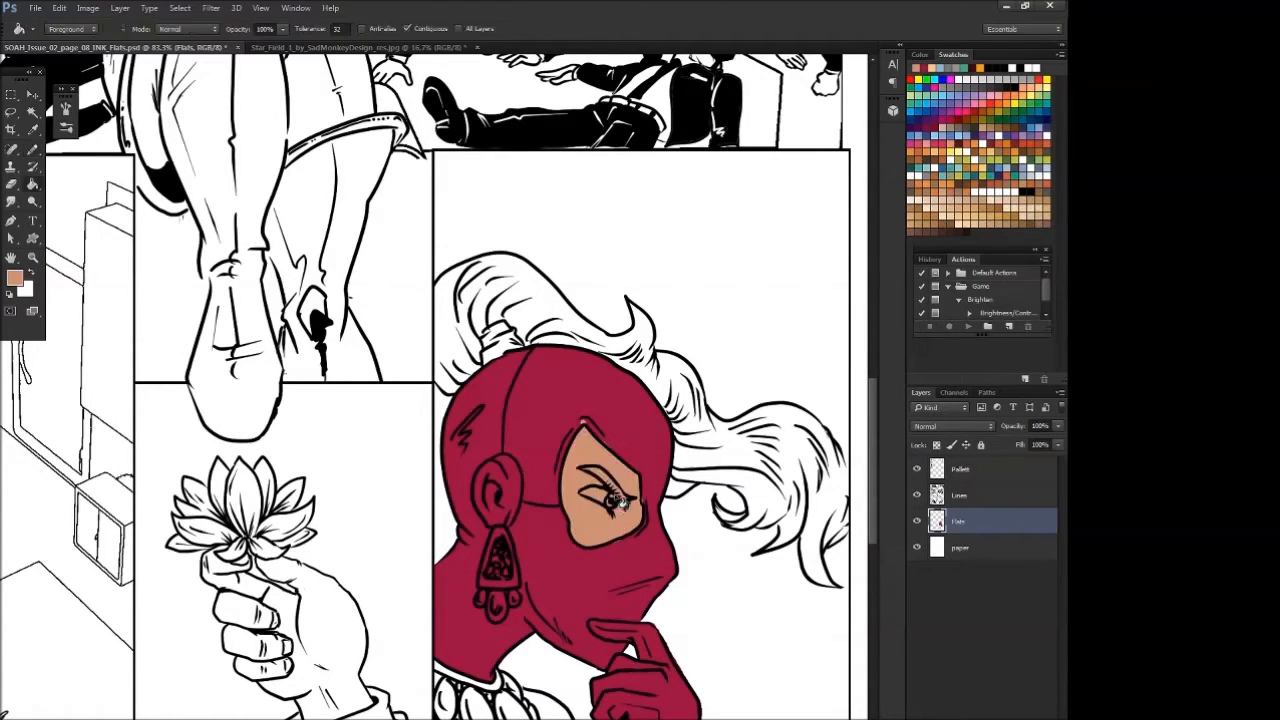
- Choose the white swatch and paint the white of the woman's eye with the Pencil
left_click(964, 70)
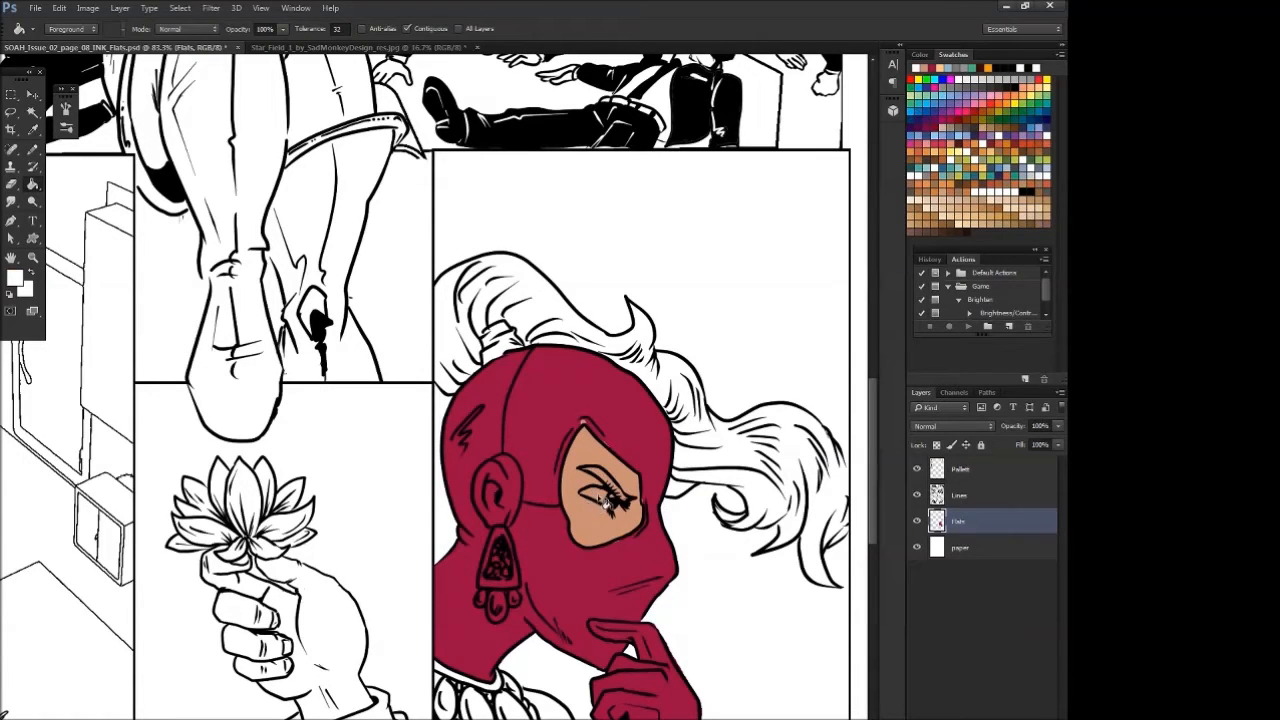
key("b")
mouse_move(614, 498)
left_mouse_down()
mouse_move(594, 501)
mouse_move(612, 504)
left_mouse_up()
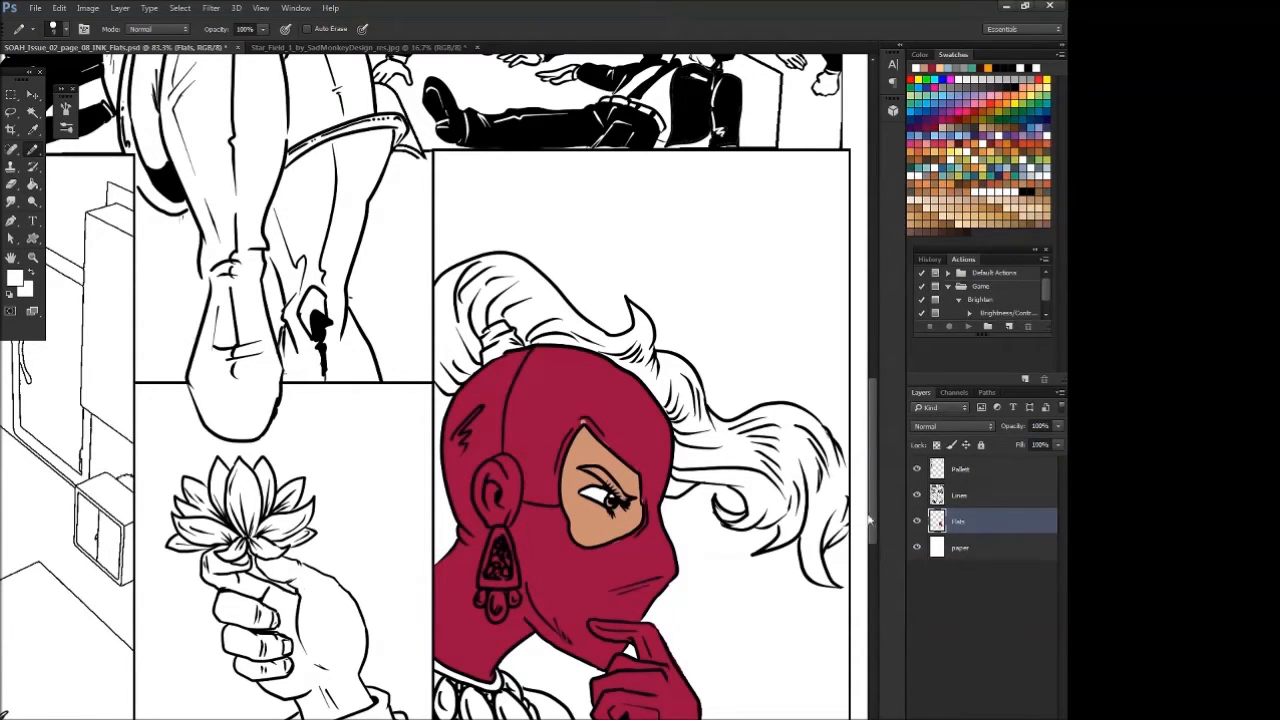
- Sample the mask's crimson and touch up the mask edge around the upper eye opening
scroll(870, 525, "down", 3)
left_click(630, 479, "alt")
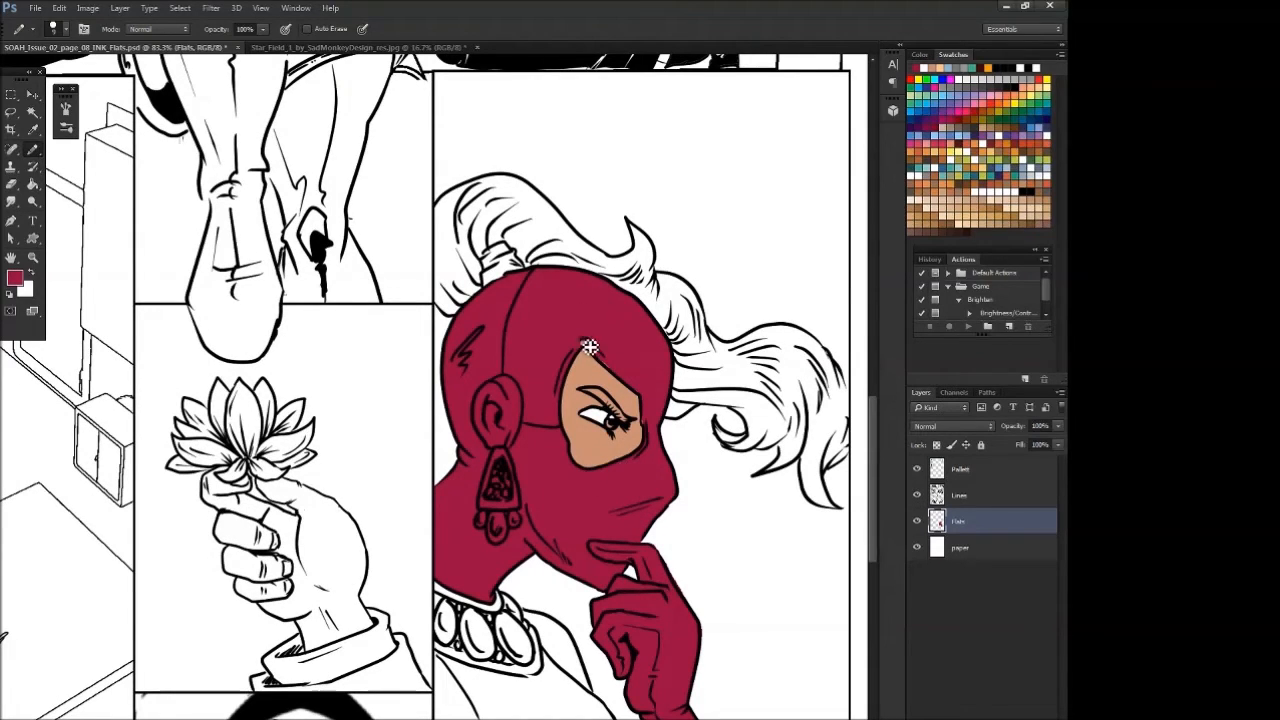
left_click_drag(592, 352, 646, 417)
- Outline the woman's chest, shoulder and necklace area in crimson and fill the enclosed body
left_click_drag(444, 708, 444, 650)
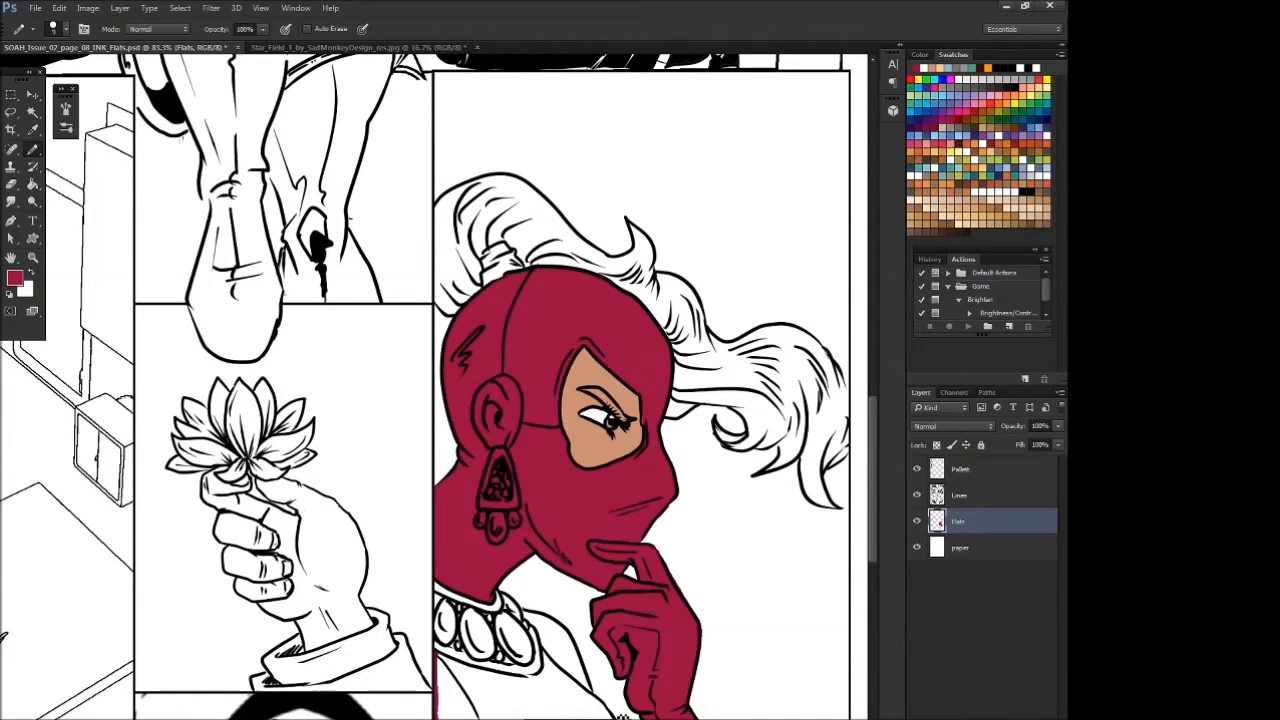
left_click_drag(574, 646, 610, 711)
left_click_drag(536, 622, 580, 656)
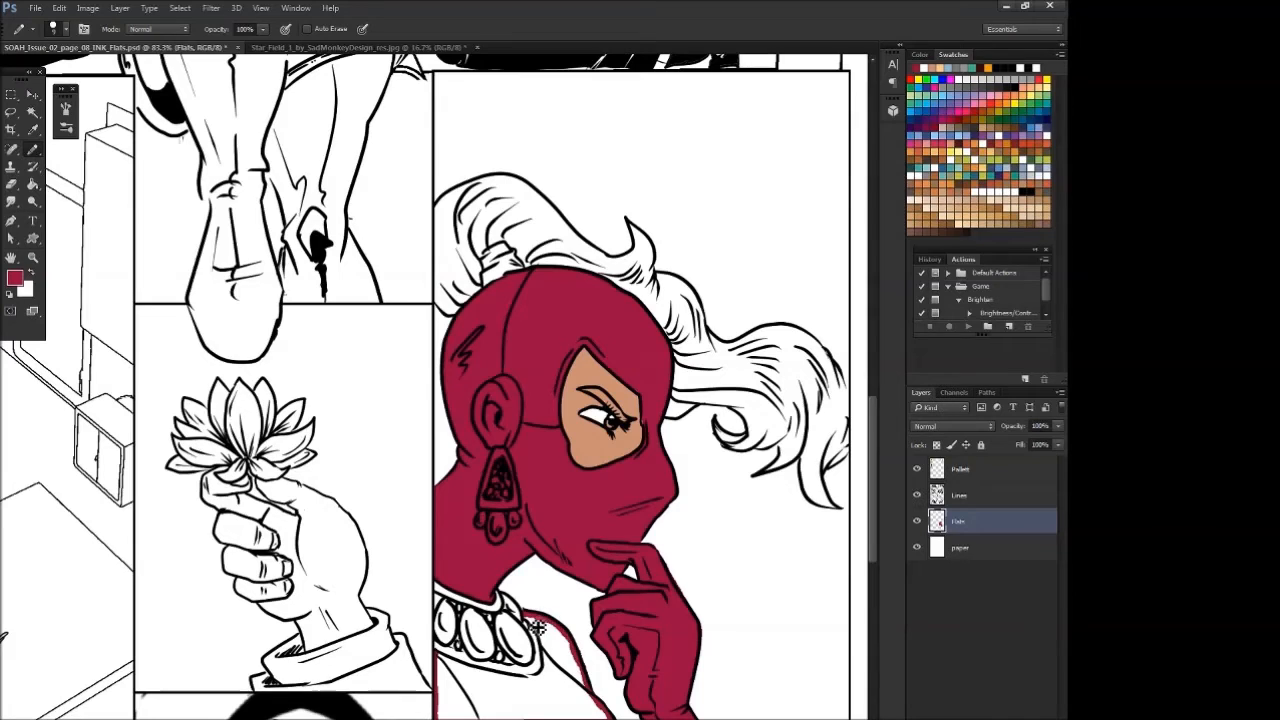
left_click_drag(530, 622, 441, 577)
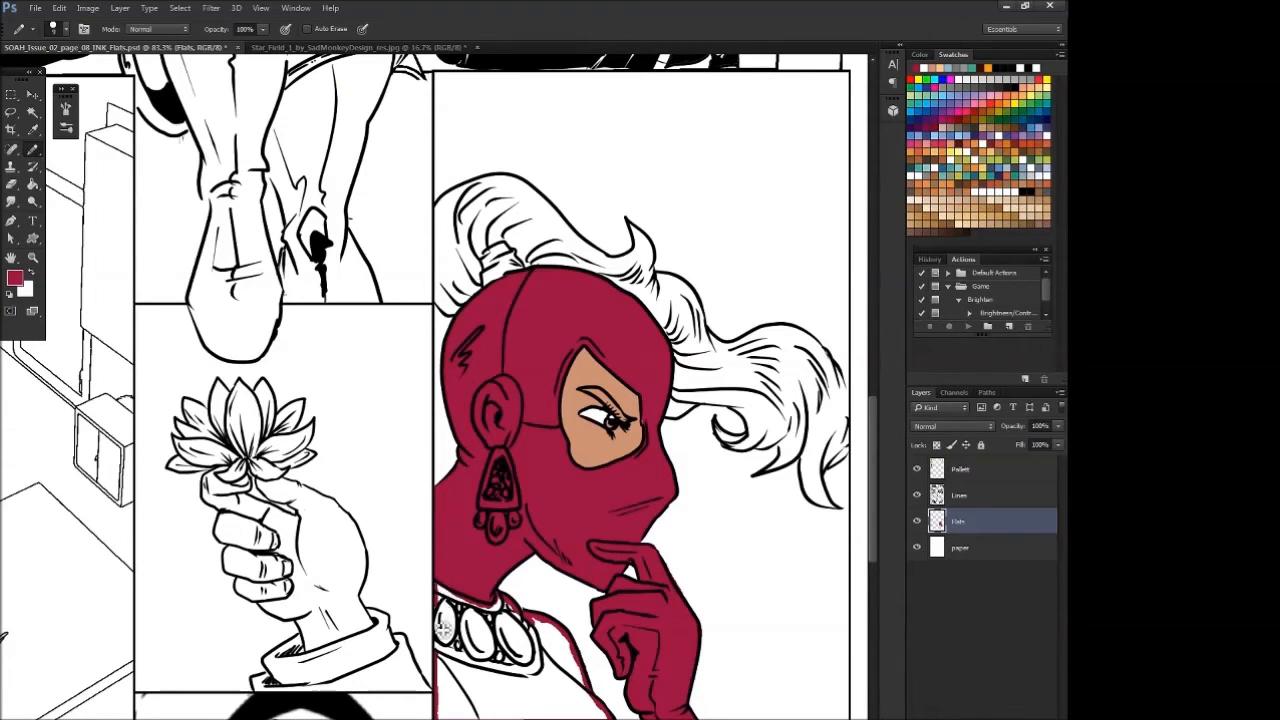
key("g")
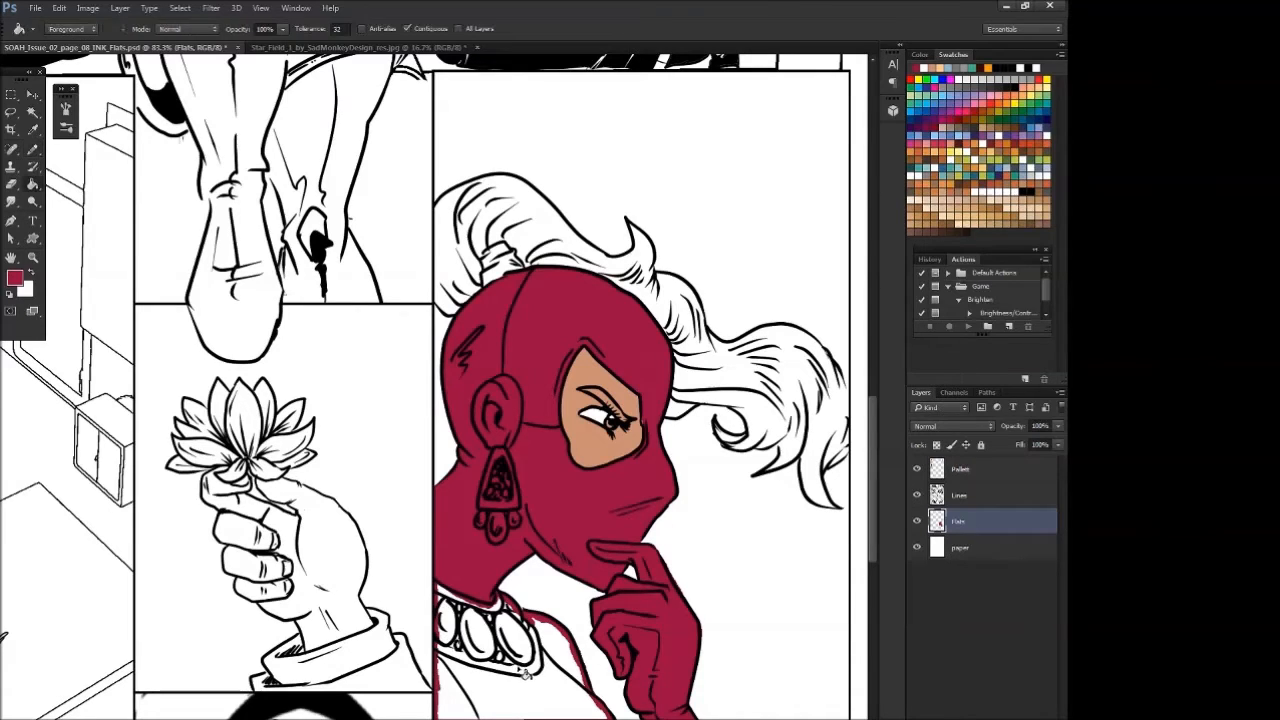
left_click(524, 674)
- Outline the hair tie at the base of the ponytail in crimson and fill it
left_click_drag(870, 467, 872, 417)
key("b")
left_click_drag(508, 470, 492, 505)
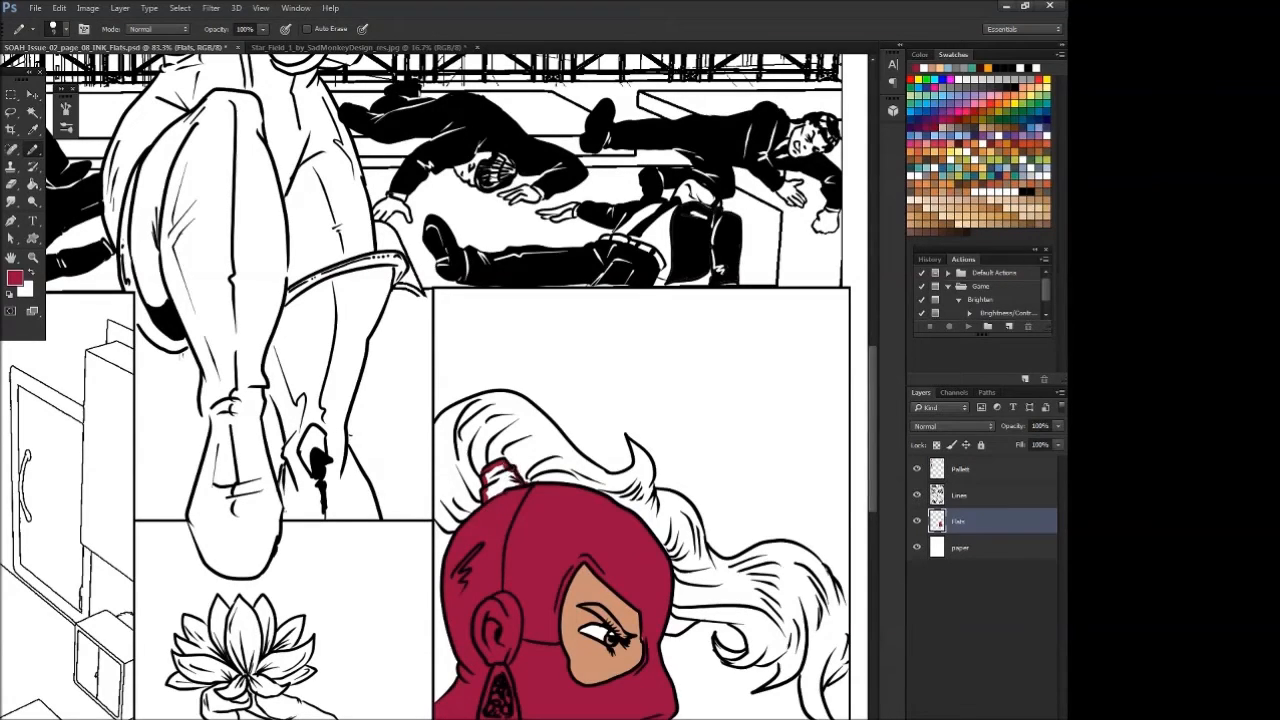
key("g")
left_click(493, 473)
- Sample the palette's dark maroon, outline and fill the woman's ponytail with it, and color her eyebrow the same
left_click_drag(870, 472, 868, 420)
scroll(868, 420, "down", 3)
scroll(868, 420, "down", 2)
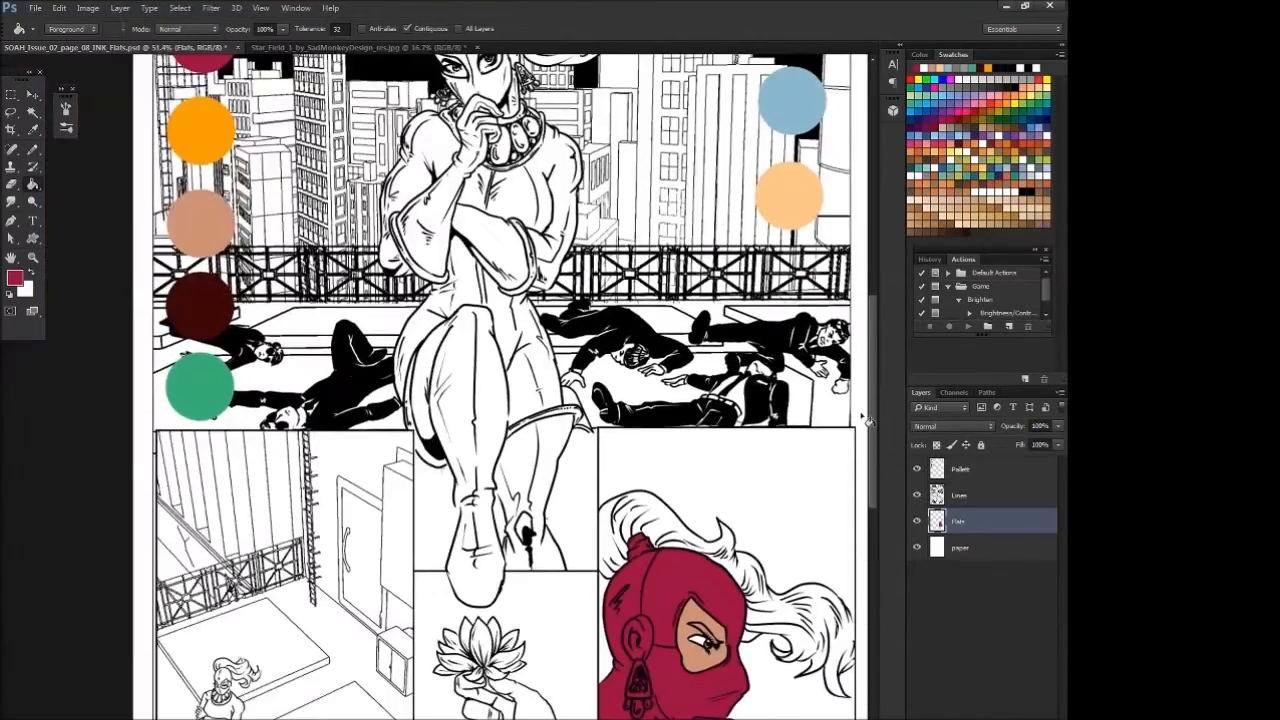
left_click_drag(874, 439, 871, 404)
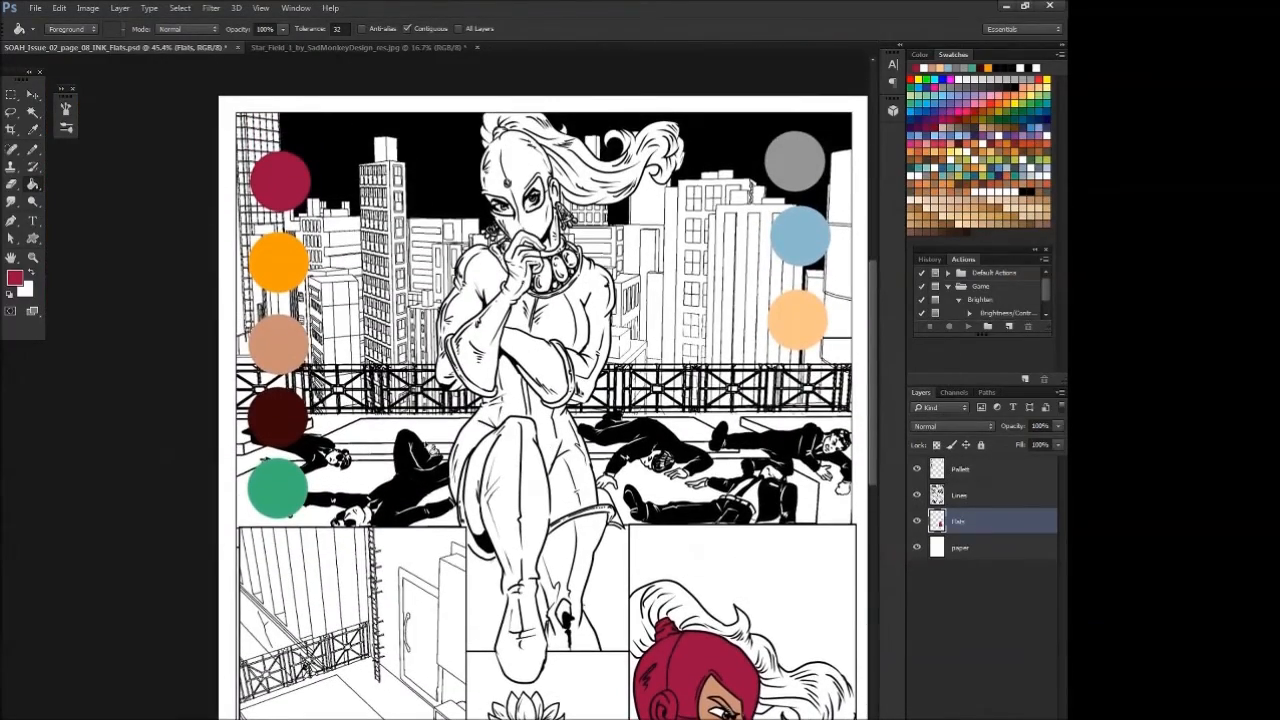
left_click(288, 408, "alt")
scroll(876, 332, "down", 3)
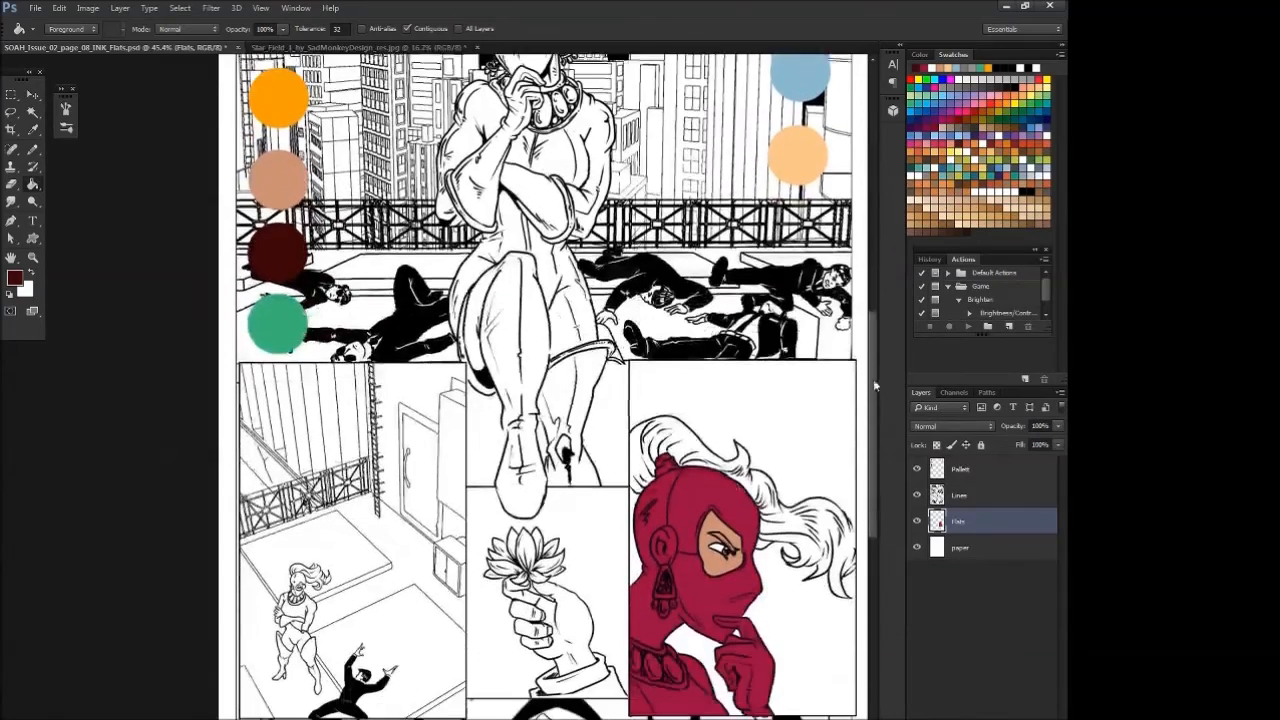
scroll(612, 441, "up", 4)
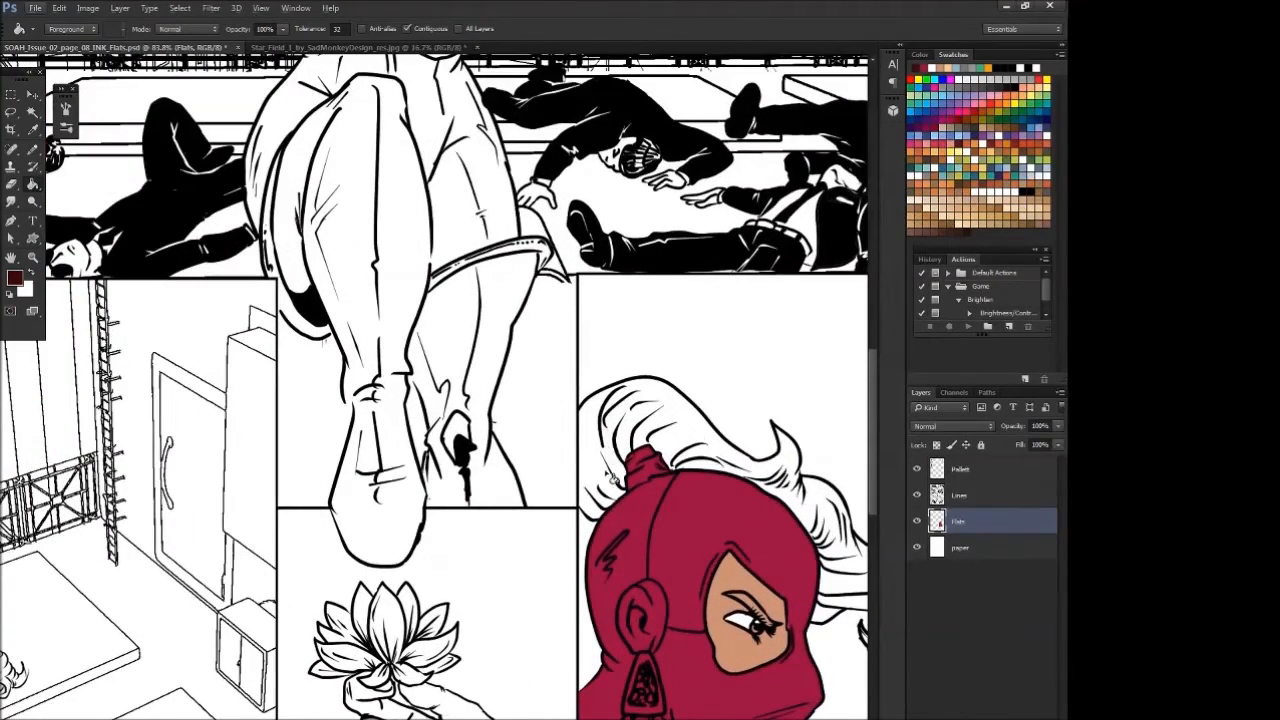
key("b")
mouse_move(587, 419)
left_mouse_down()
mouse_move(589, 515)
mouse_move(604, 525)
mouse_move(610, 496)
mouse_move(605, 527)
mouse_move(631, 499)
mouse_move(629, 464)
mouse_move(686, 414)
mouse_move(659, 436)
mouse_move(686, 486)
mouse_move(683, 474)
mouse_move(753, 488)
mouse_move(827, 567)
left_mouse_up()
left_click_drag(665, 719, 727, 719)
mouse_move(685, 567)
left_mouse_down()
mouse_move(673, 629)
mouse_move(704, 612)
mouse_move(736, 616)
mouse_move(758, 642)
mouse_move(739, 651)
mouse_move(722, 637)
mouse_move(751, 650)
mouse_move(728, 649)
mouse_move(789, 654)
mouse_move(778, 680)
mouse_move(808, 665)
mouse_move(837, 605)
mouse_move(808, 667)
mouse_move(819, 709)
mouse_move(834, 714)
mouse_move(830, 682)
mouse_move(856, 666)
mouse_move(855, 604)
mouse_move(856, 647)
left_mouse_up()
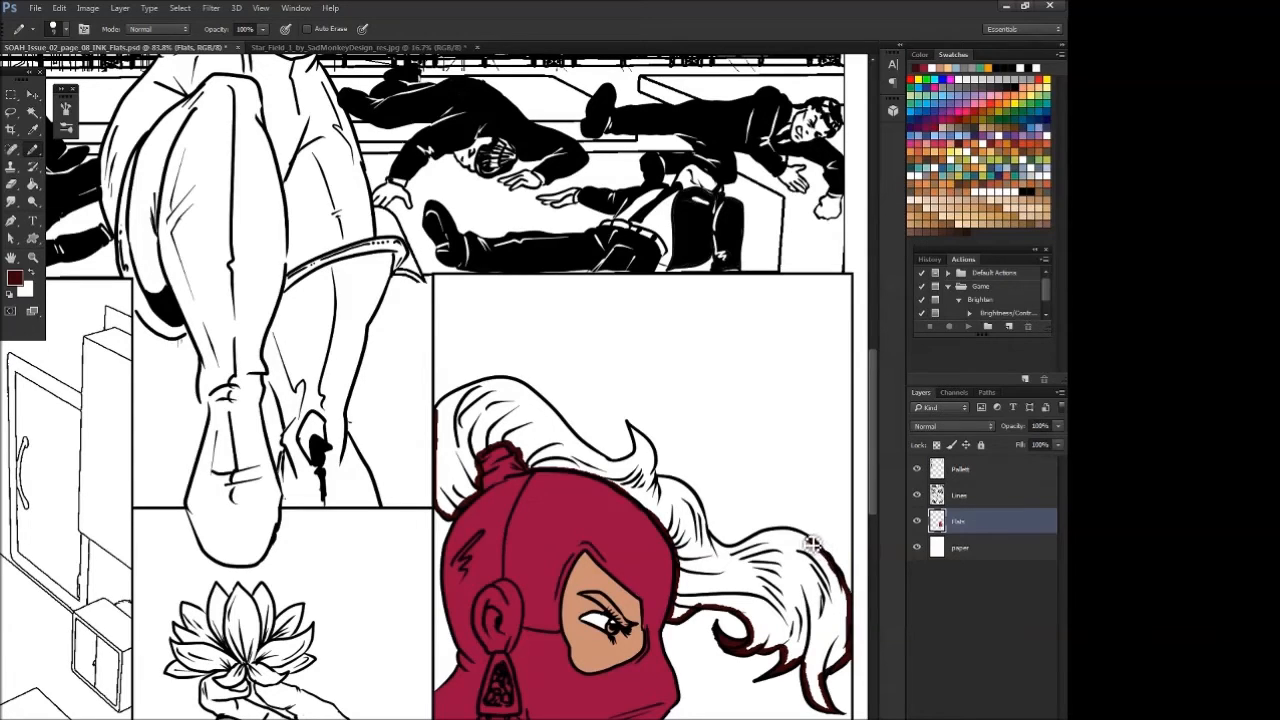
mouse_move(774, 540)
left_mouse_down()
mouse_move(717, 546)
mouse_move(703, 504)
mouse_move(658, 483)
mouse_move(688, 490)
mouse_move(682, 476)
mouse_move(659, 481)
mouse_move(636, 433)
mouse_move(641, 460)
mouse_move(616, 466)
mouse_move(509, 386)
mouse_move(449, 408)
mouse_move(443, 417)
mouse_move(472, 452)
left_mouse_up()
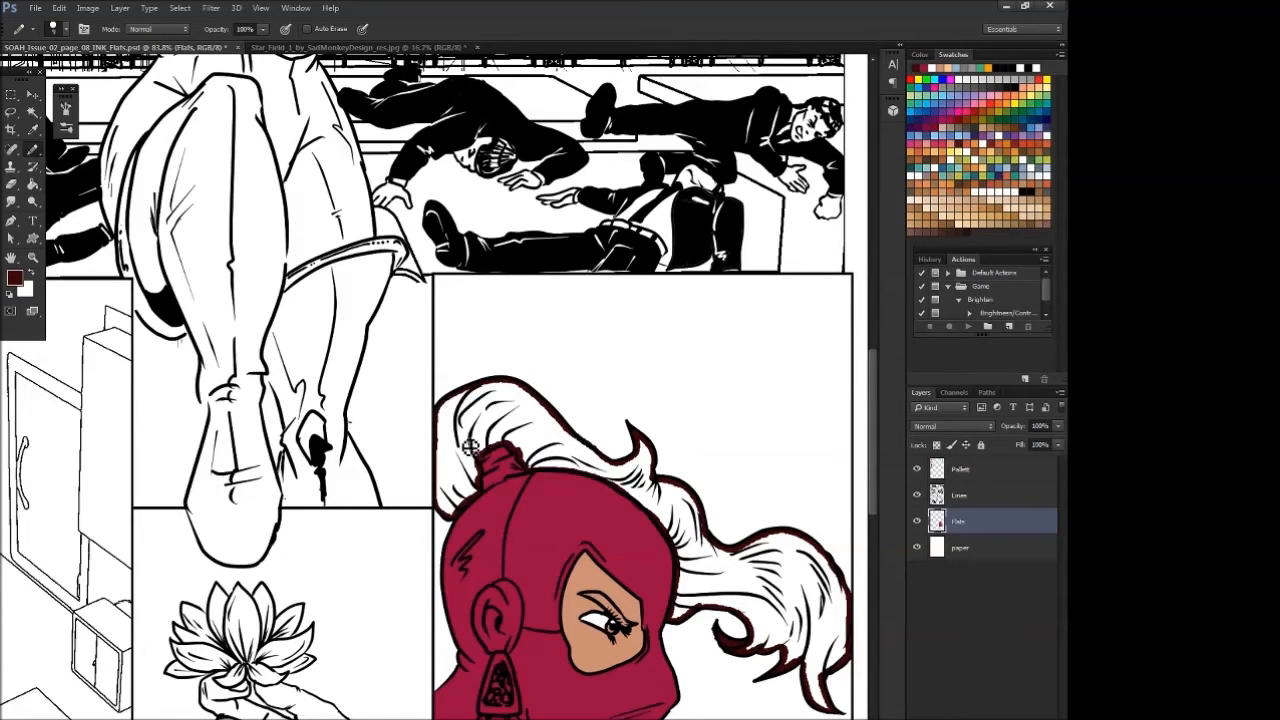
key("g")
left_click(506, 430)
left_click_drag(870, 484, 870, 506)
key("b")
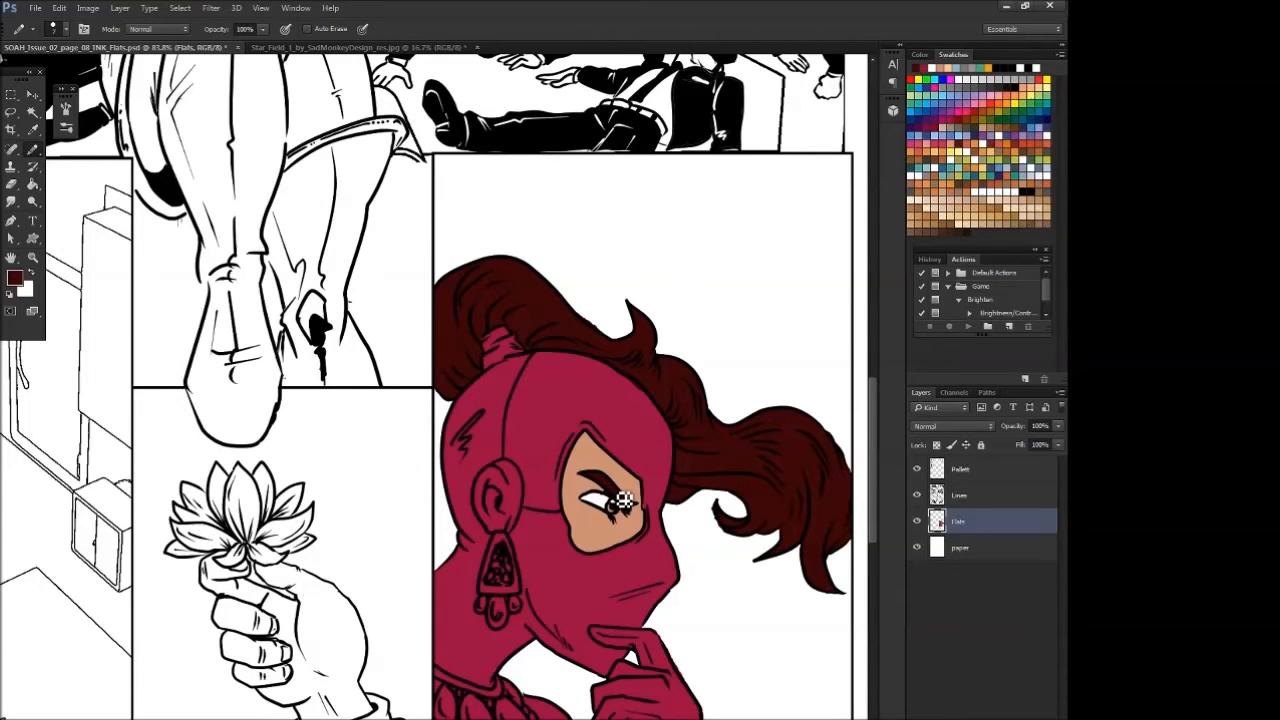
- Sample the palette's orange, outline the woman's earring with the Pencil and fill it
scroll(870, 500, "up", 10)
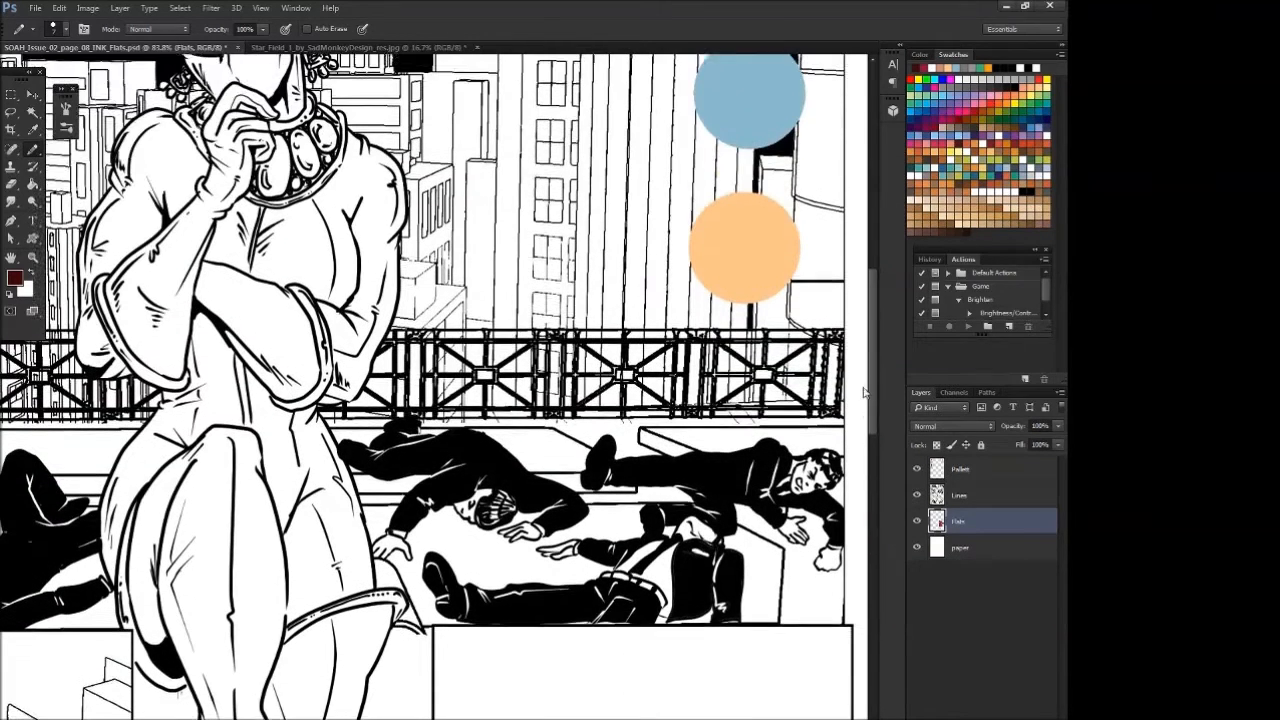
scroll(588, 507, "left", 5)
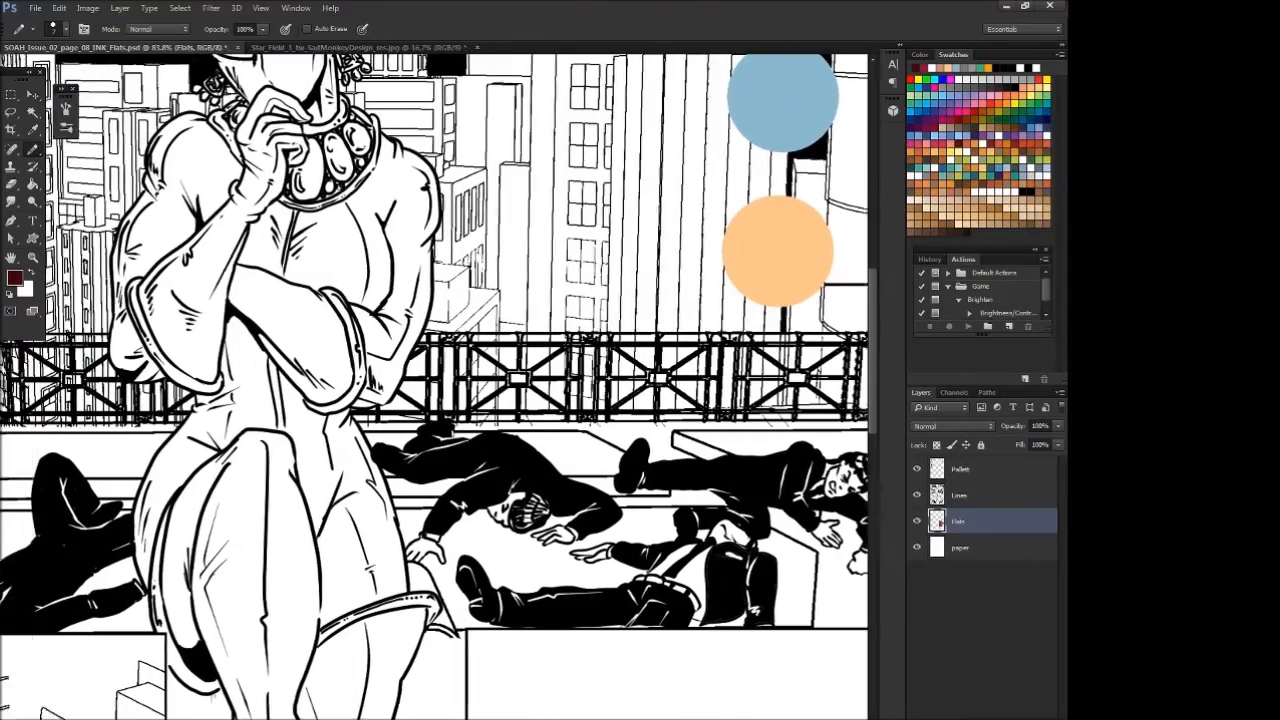
scroll(435, 384, "left", 6)
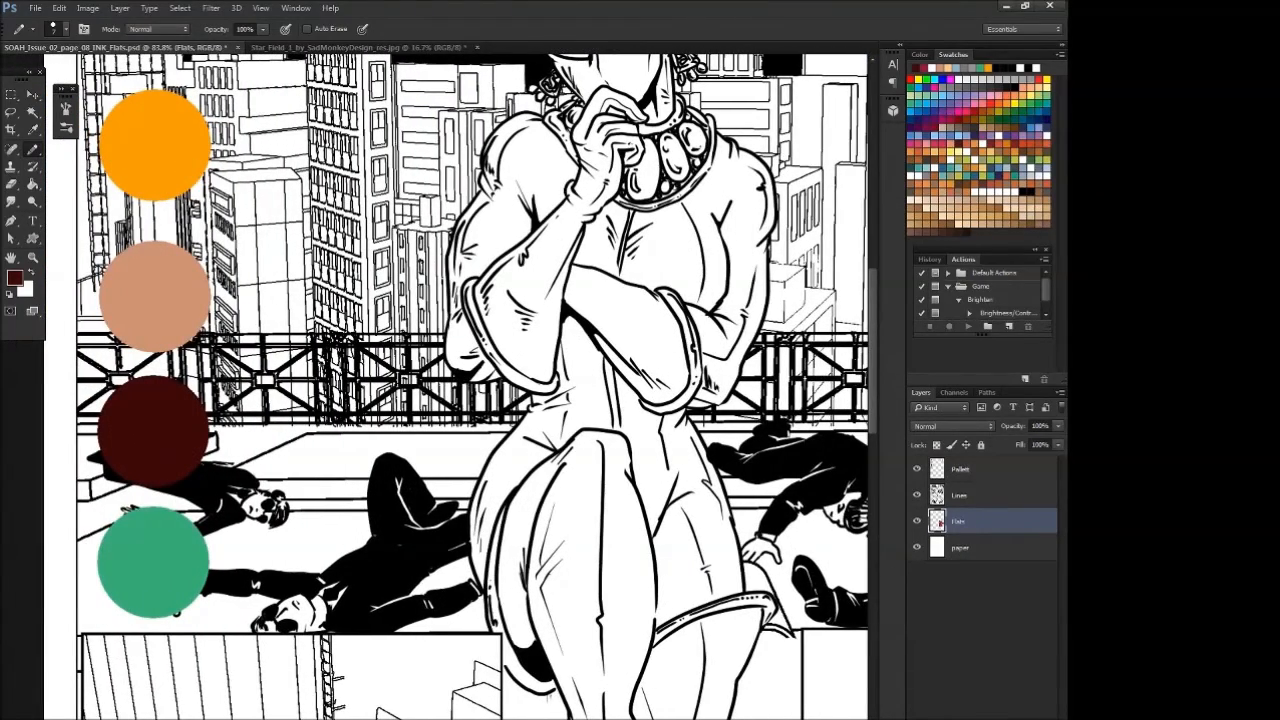
left_click(172, 144, "alt")
scroll(721, 620, "right", 5)
left_click_drag(874, 405, 878, 508)
scroll(435, 384, "right", 5)
mouse_move(535, 537)
left_mouse_down()
mouse_move(516, 604)
mouse_move(534, 626)
mouse_move(556, 605)
mouse_move(540, 535)
left_mouse_up()
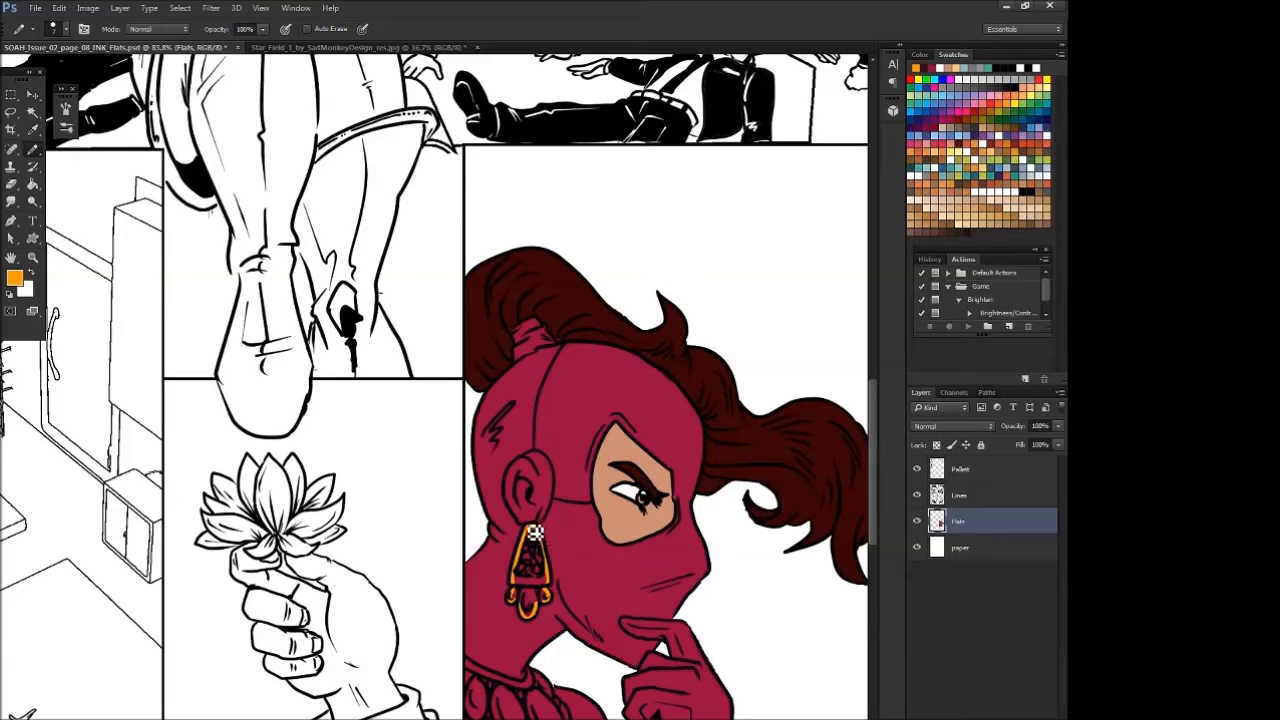
key("g")
left_click(532, 565)
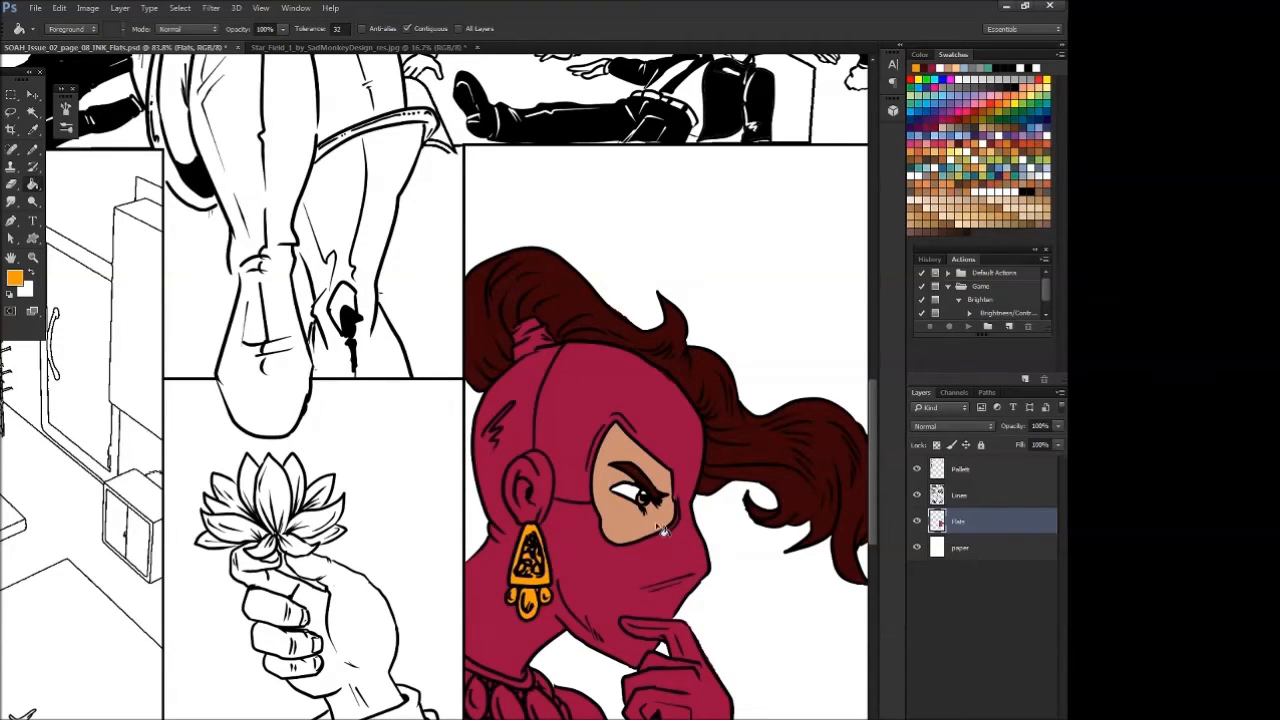
- Sample the skin tone from the woman's face, outline her ear with it and fill the enclosed area
left_click(627, 517, "alt")
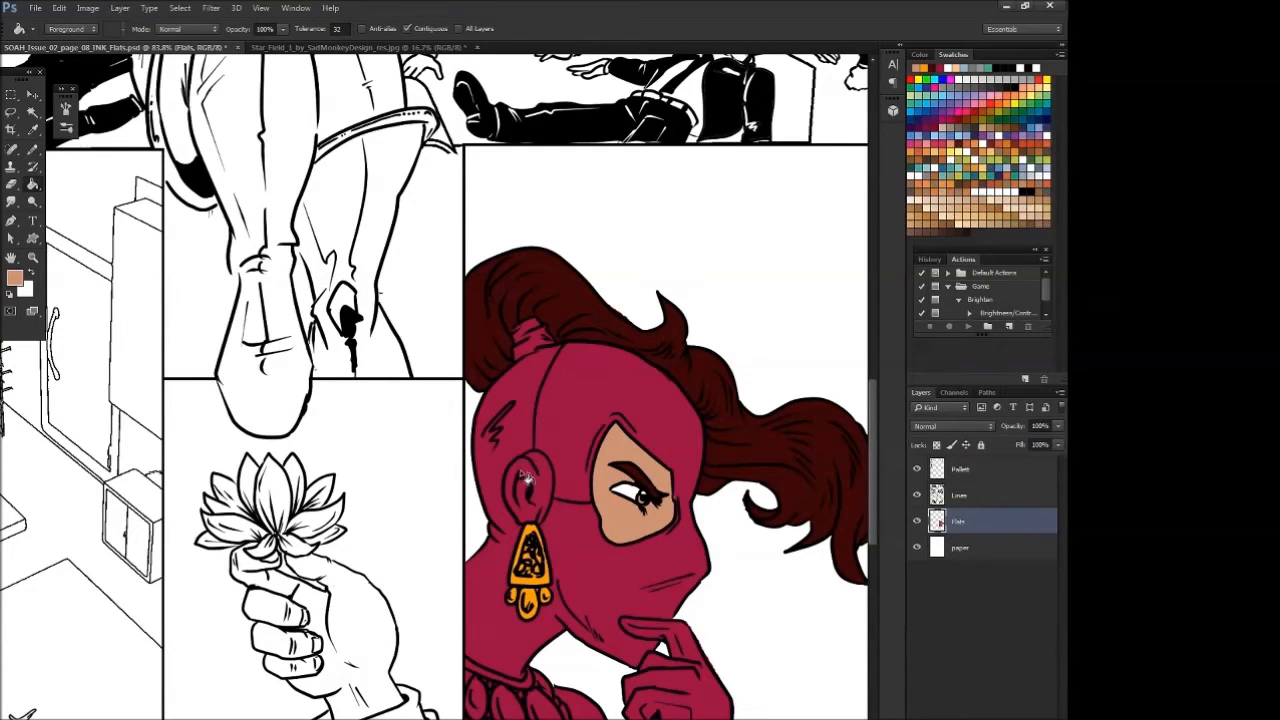
key("b")
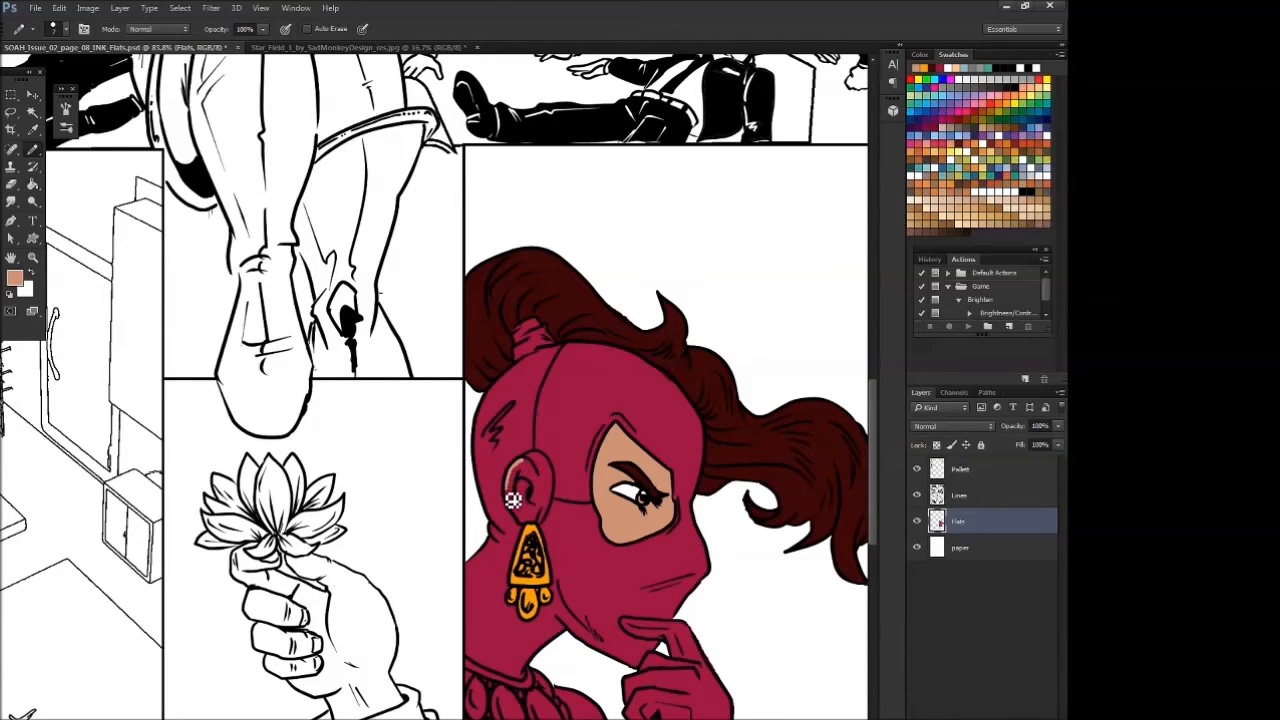
mouse_move(527, 525)
left_mouse_down()
mouse_move(543, 522)
mouse_move(536, 468)
left_mouse_up()
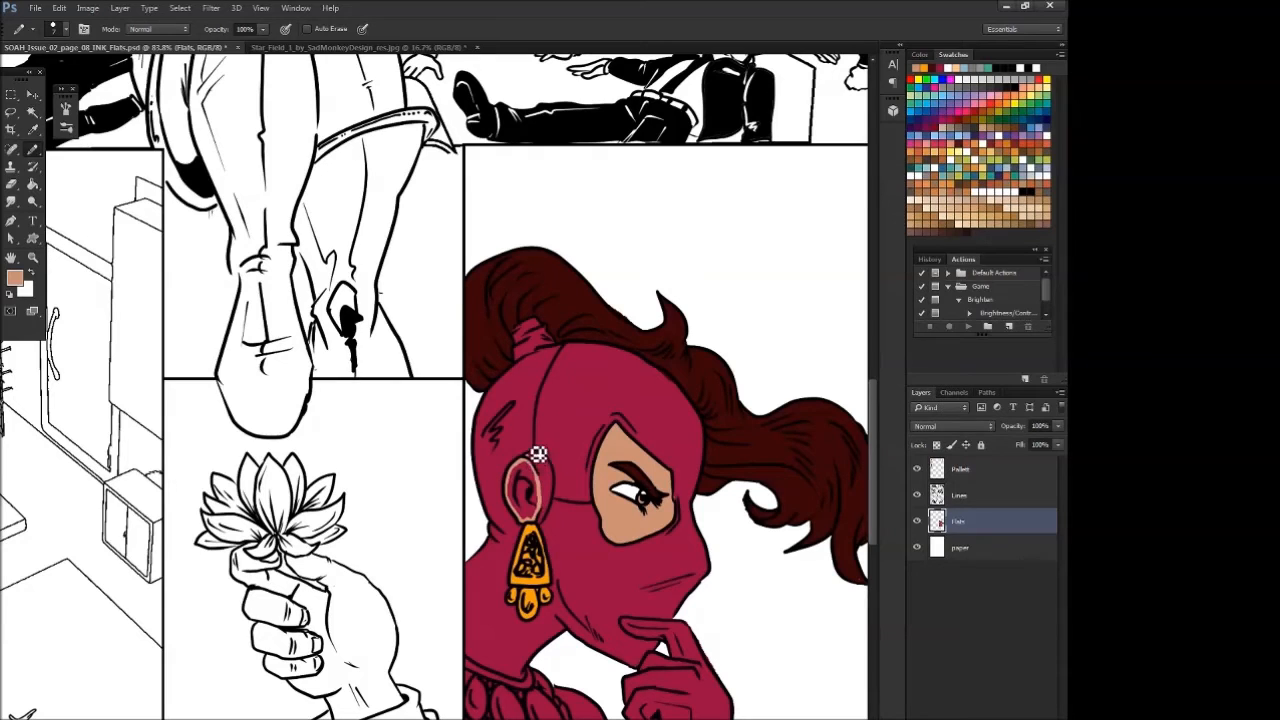
key("g")
left_click(543, 487)
- Sample the earring's orange, outline the woman's necklace with the Pencil and fill it
left_click_drag(872, 466, 869, 484)
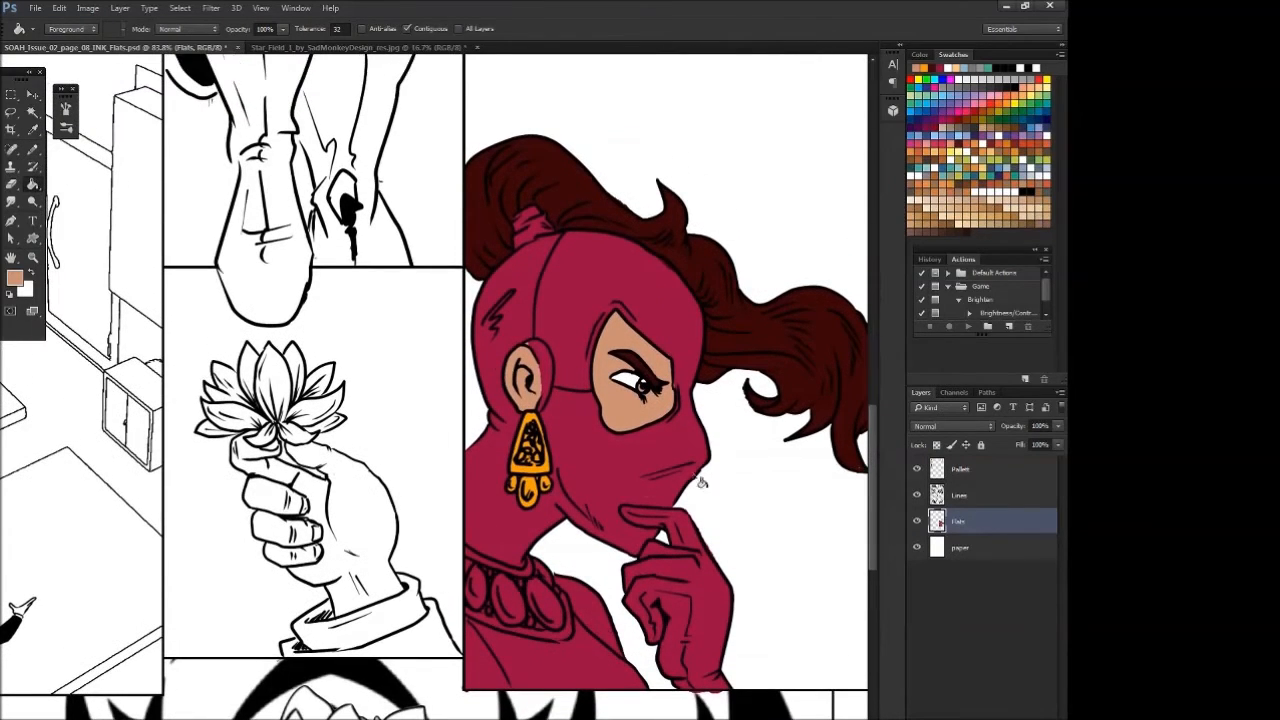
left_click(531, 497, "alt")
key("b")
mouse_move(473, 585)
left_mouse_down()
mouse_move(472, 616)
mouse_move(493, 628)
mouse_move(577, 640)
mouse_move(543, 568)
mouse_move(525, 578)
mouse_move(474, 558)
left_mouse_up()
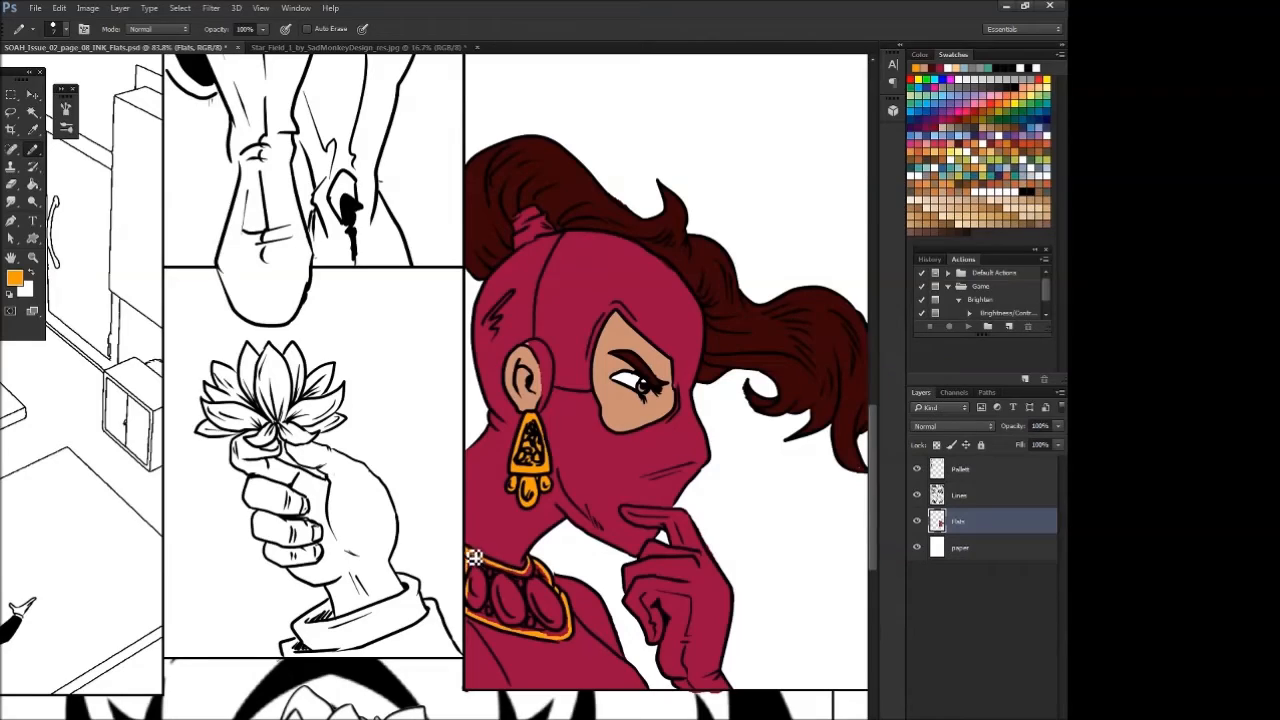
key("g")
left_click(515, 597)
- Color the woman's iris with the palette's green and touch up her shoulder edge with the mask's sampled crimson
left_click_drag(868, 470, 876, 372)
scroll(751, 517, "down", 5)
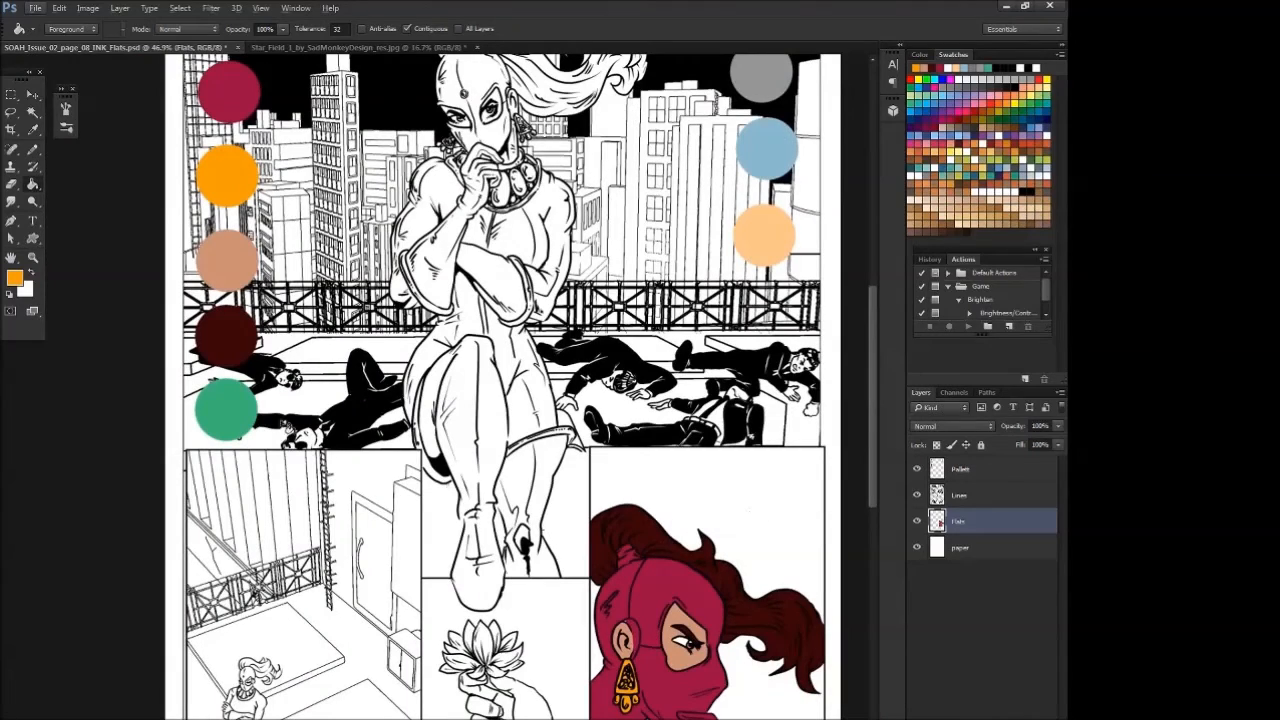
left_click(246, 411, "alt")
left_click_drag(870, 373, 876, 448)
scroll(833, 518, "up", 2)
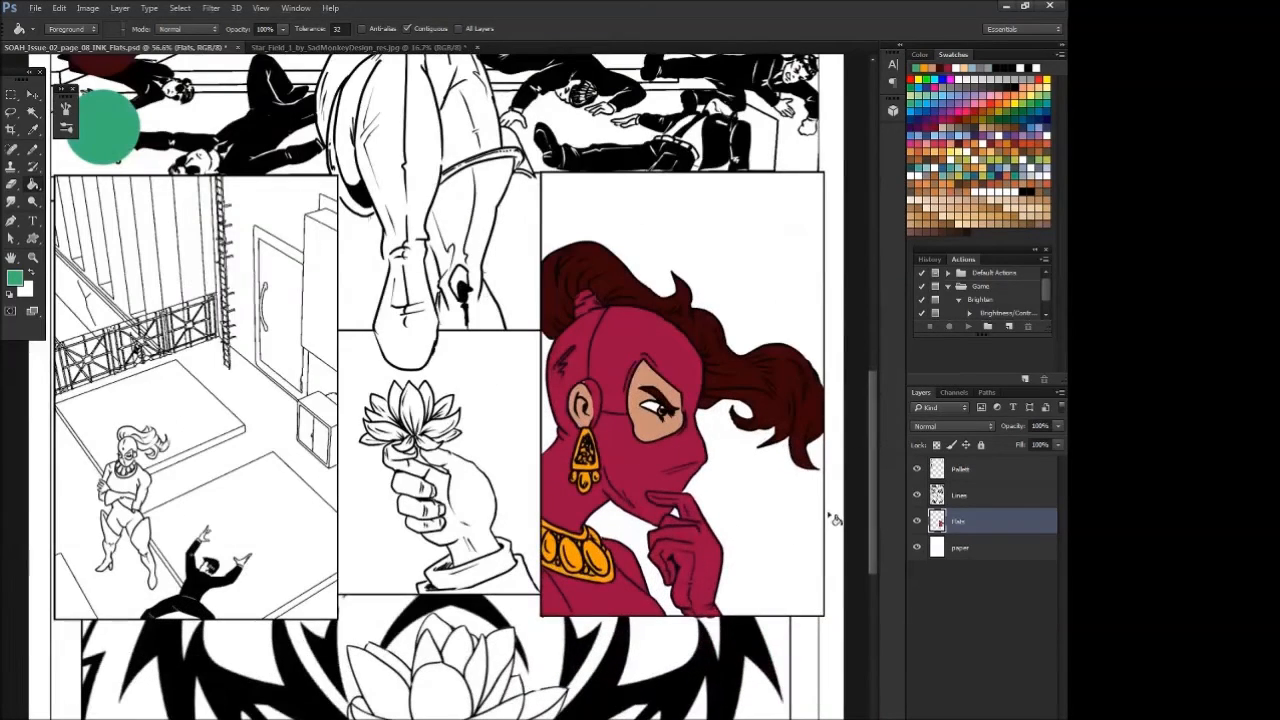
key("b")
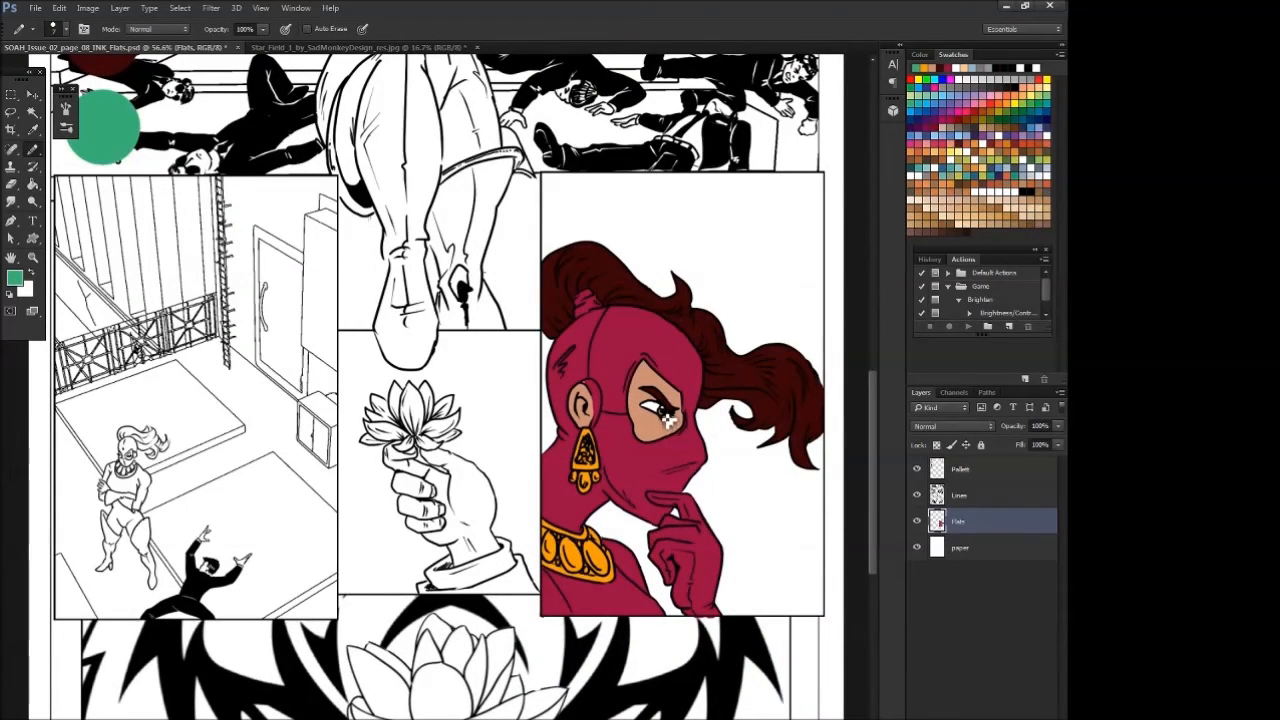
left_click(598, 394, "alt")
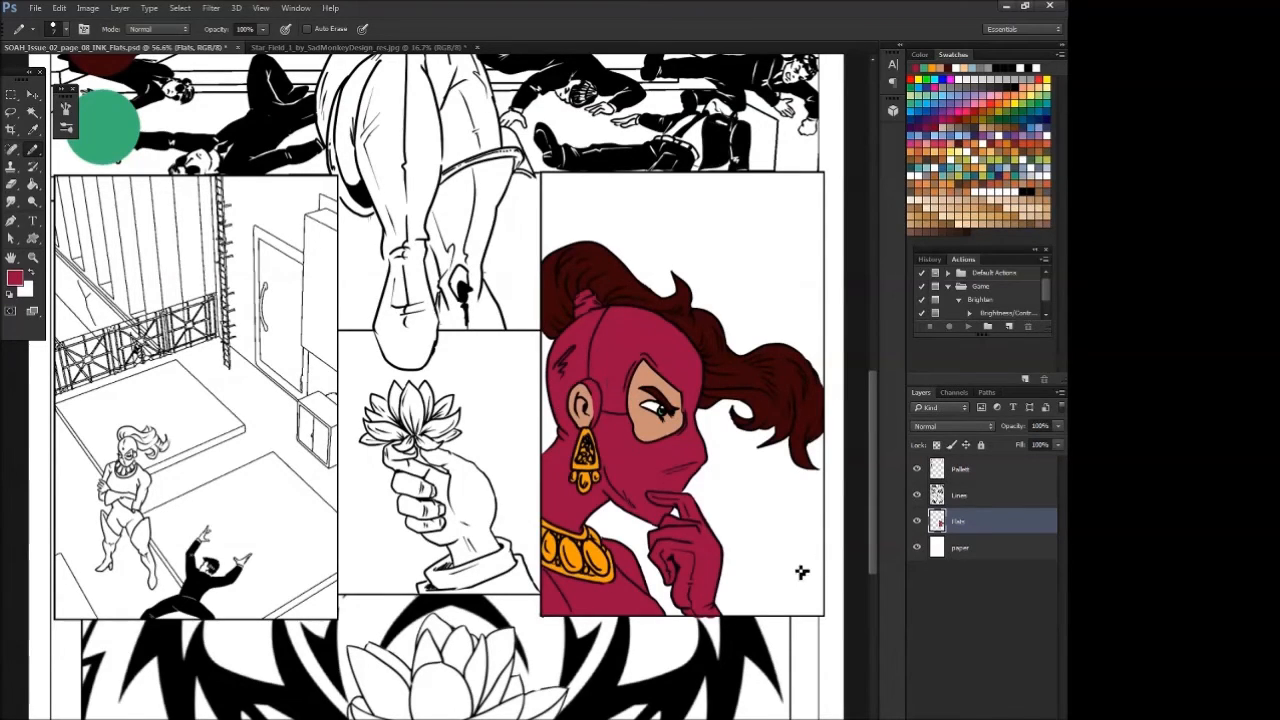
left_click_drag(635, 552, 670, 603)
- Switch to the Star_Field_1 image, select the entire picture and copy it
left_click(432, 47)
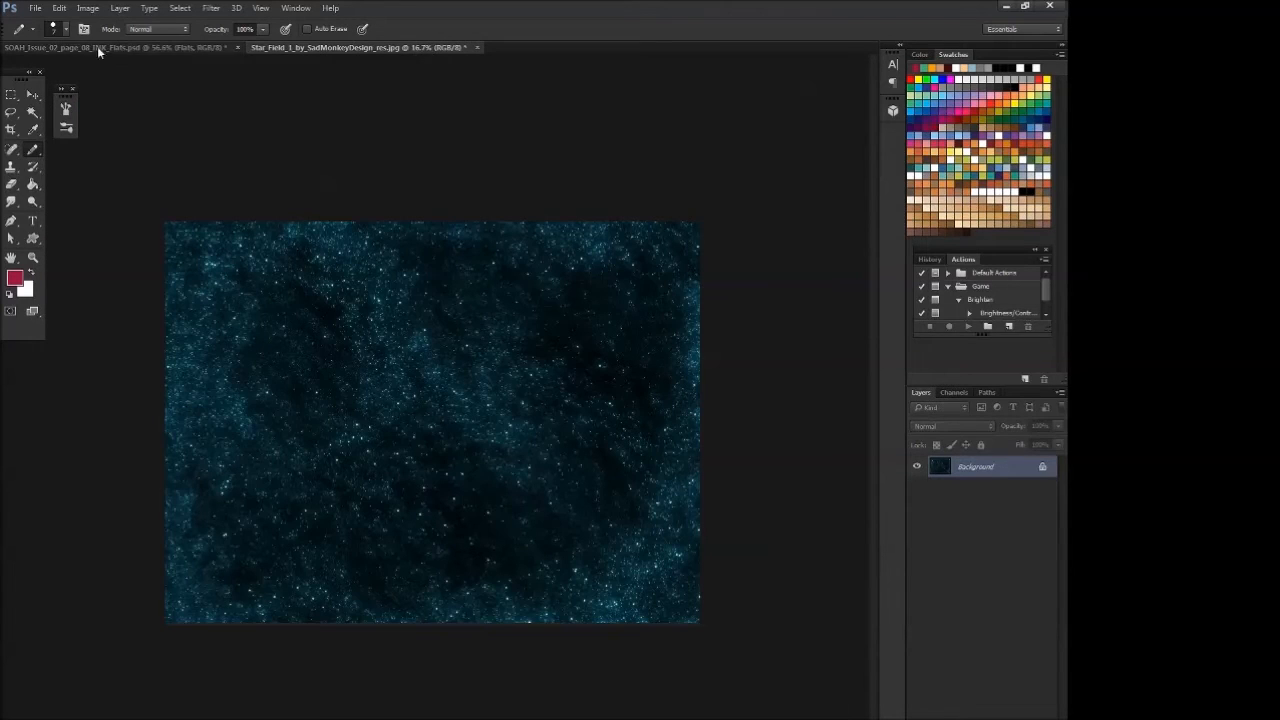
left_click(180, 8)
left_click(196, 28)
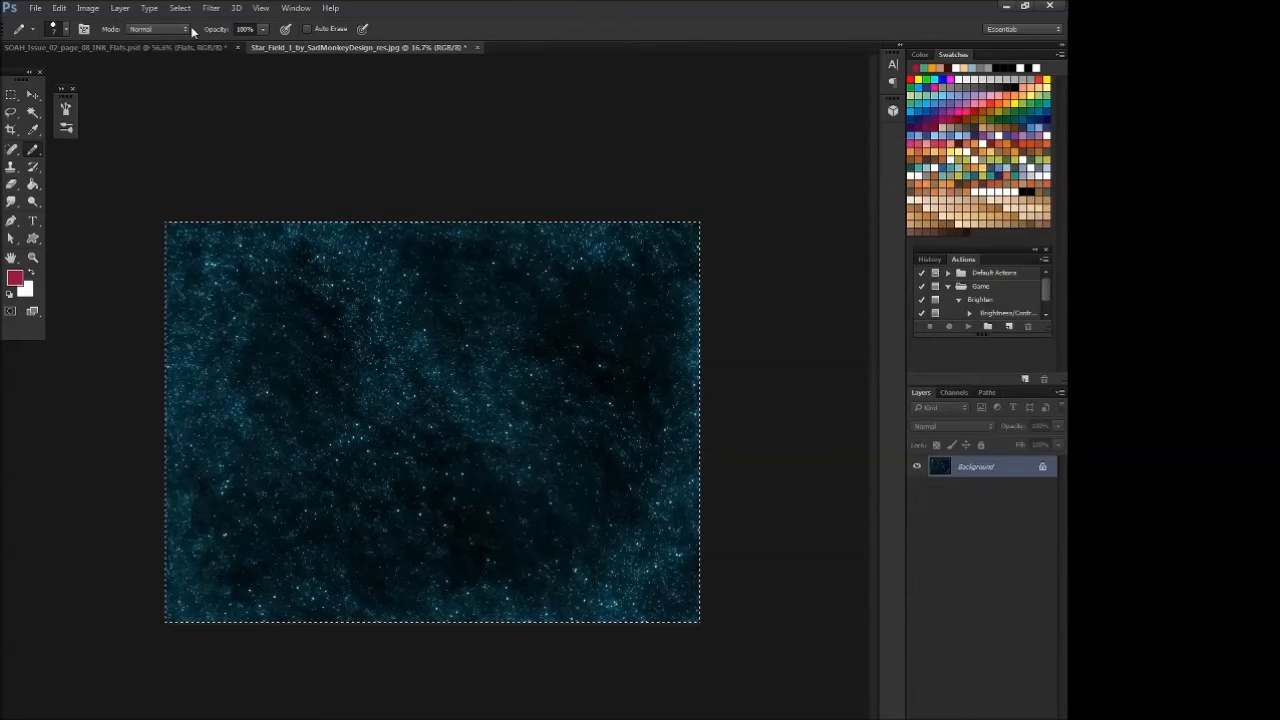
left_click(180, 8)
left_click(180, 8)
left_click(54, 10)
left_click(69, 99)
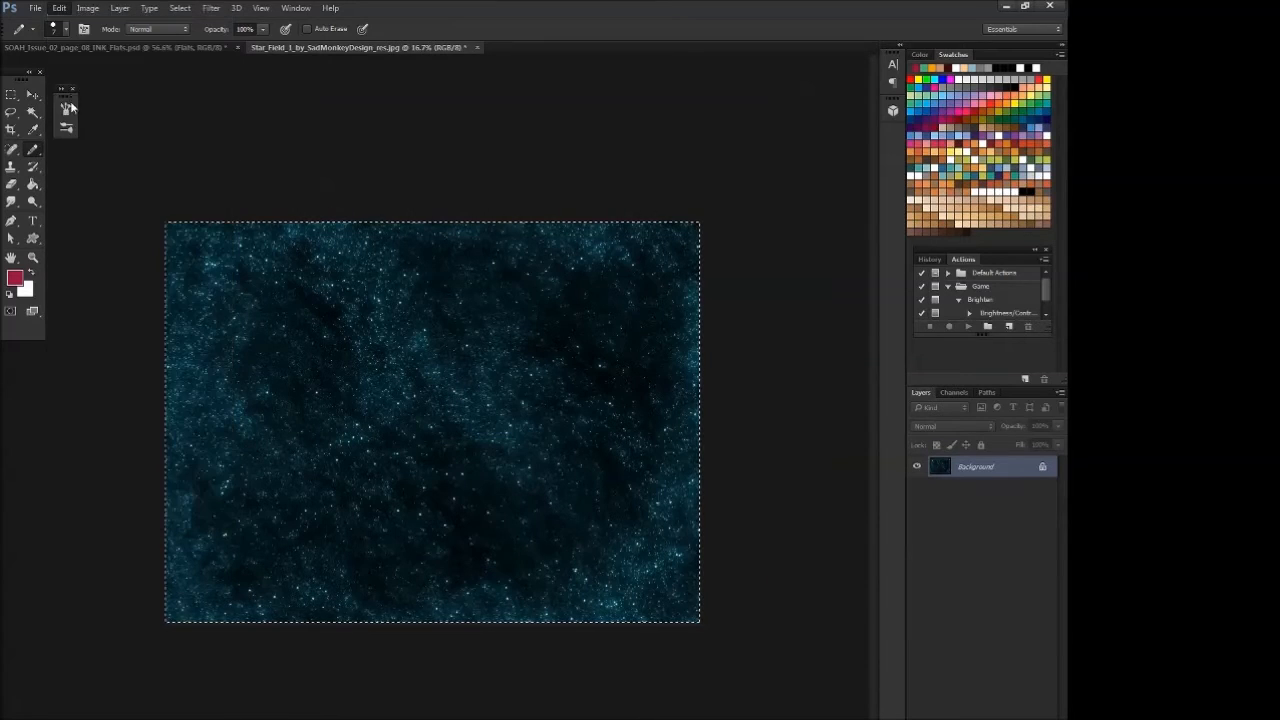
- Paste the copied star field into the comic page document as a new layer above Flats
left_click(64, 48)
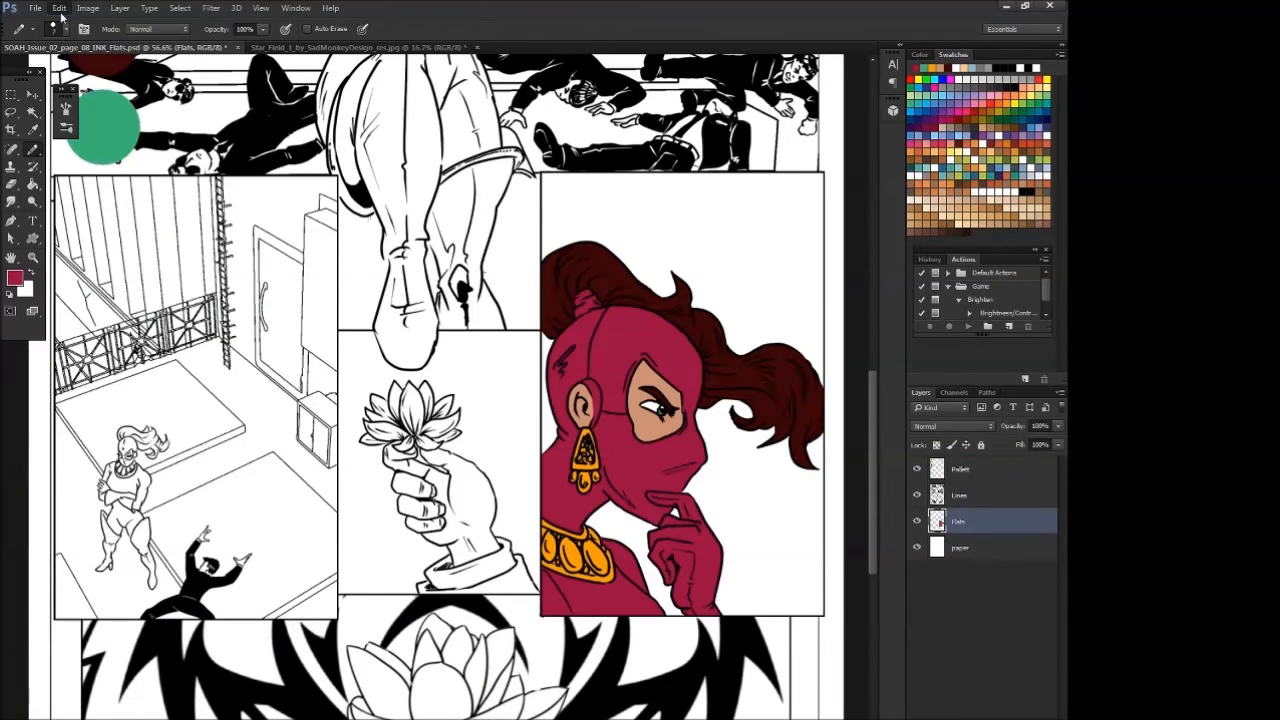
left_click(59, 8)
left_click(80, 124)
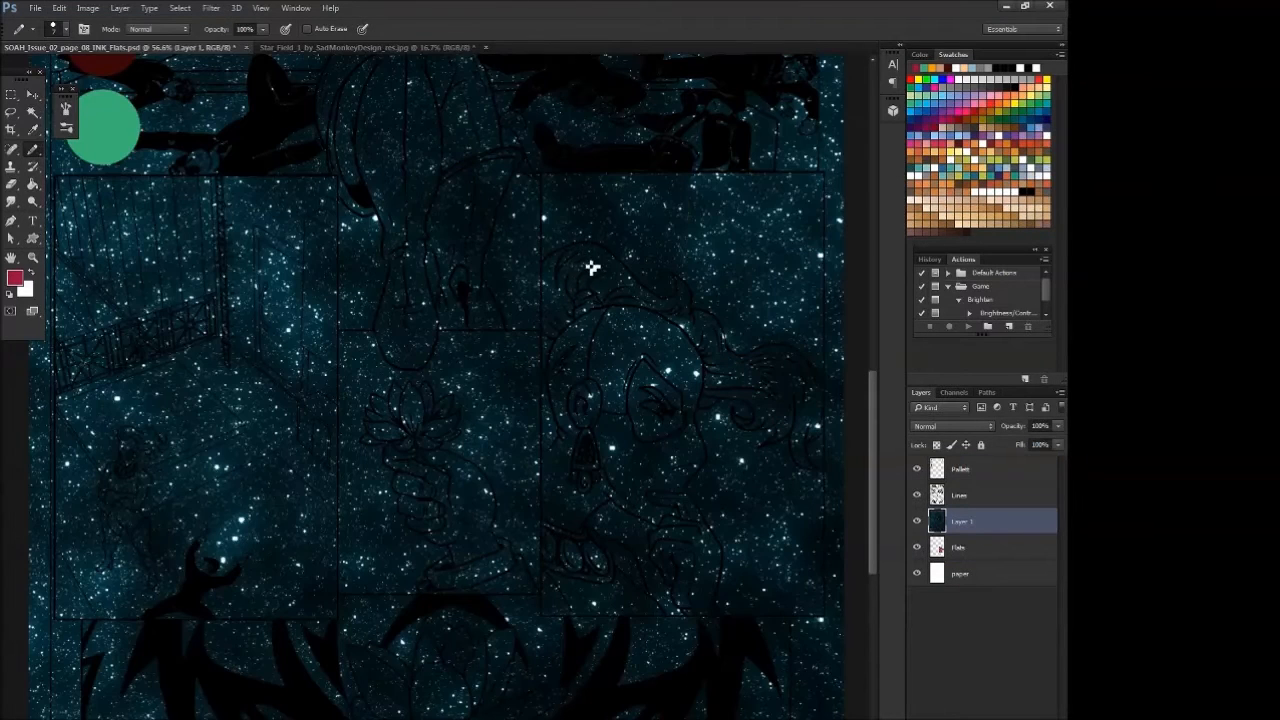
- Scale the pasted star field down and place it over the masked woman's close-up panel
left_click(58, 9)
mouse_move(115, 287)
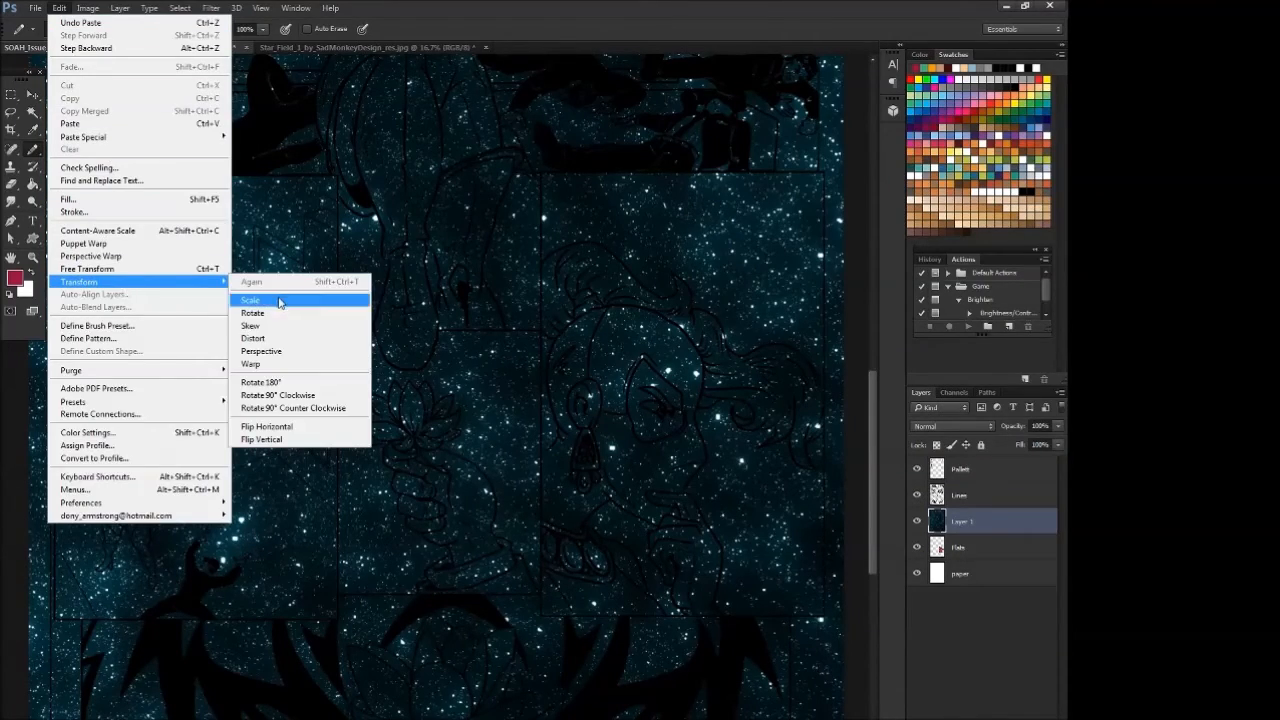
left_click(280, 297)
left_click_drag(459, 311, 404, 447)
left_click_drag(277, 208, 272, 312)
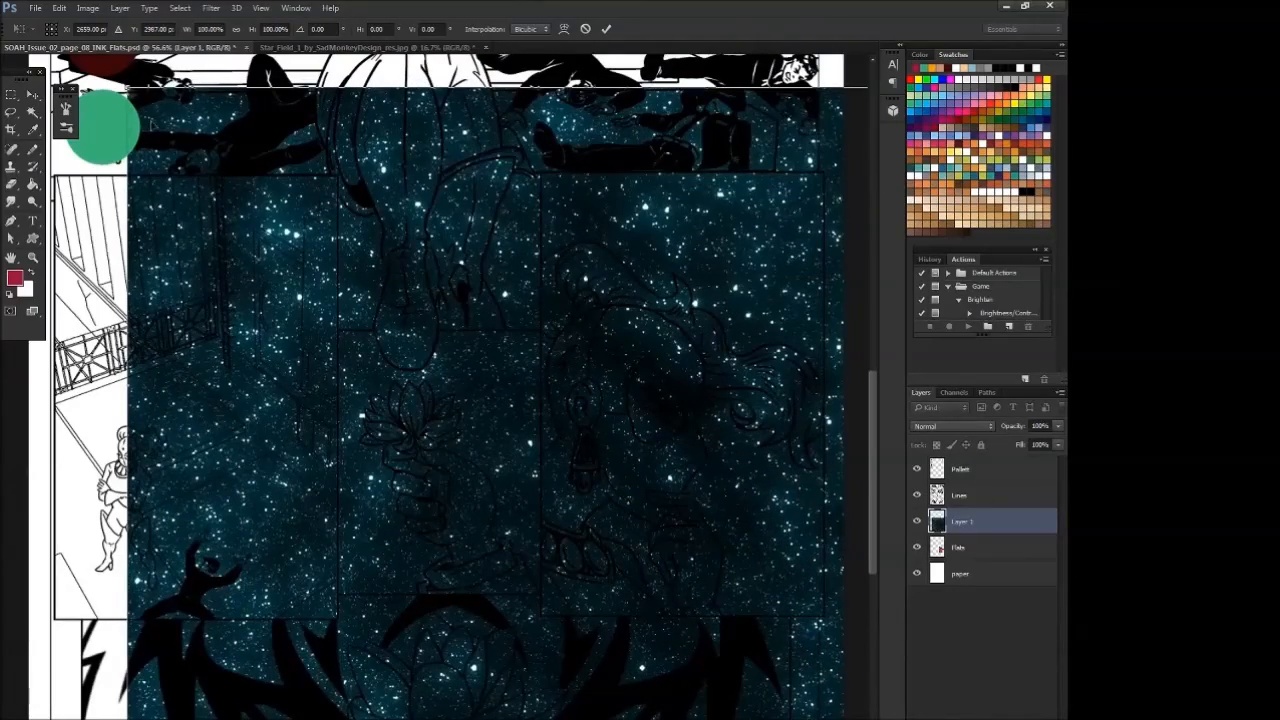
left_click_drag(127, 88, 76, 176)
left_click_drag(714, 653, 703, 645)
left_click_drag(66, 166, 668, 618)
left_click_drag(781, 690, 292, 285)
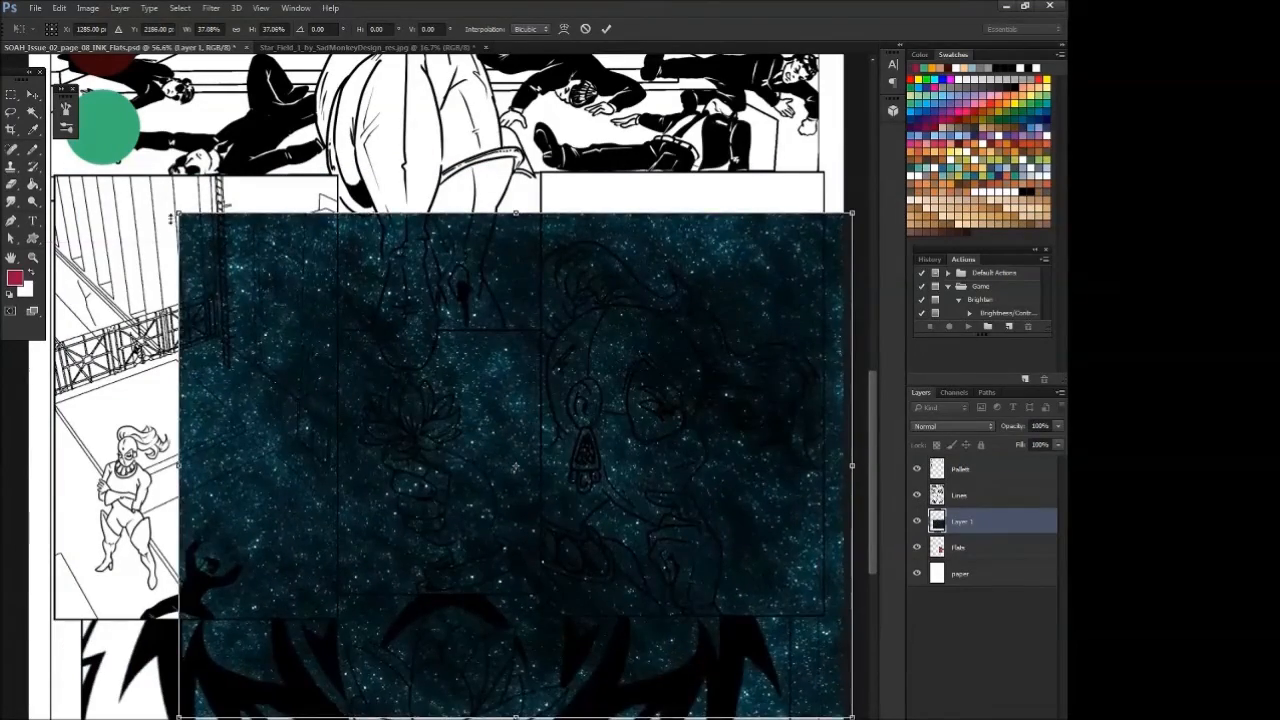
left_click_drag(177, 212, 459, 423)
left_click_drag(704, 563, 665, 391)
left_click(606, 28)
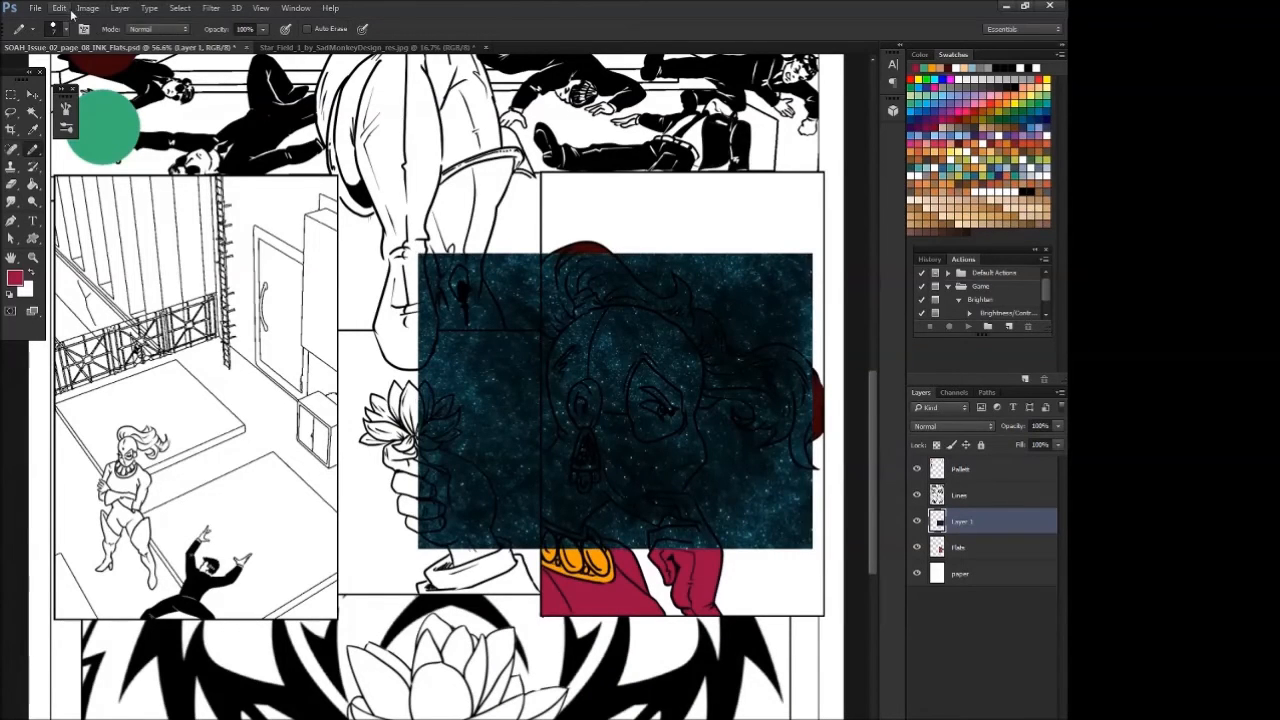
- Rotate the star field about 90 degrees to align with the close-up panel and move its layer beneath Flats
left_click(59, 7)
mouse_move(123, 283)
left_click(247, 313)
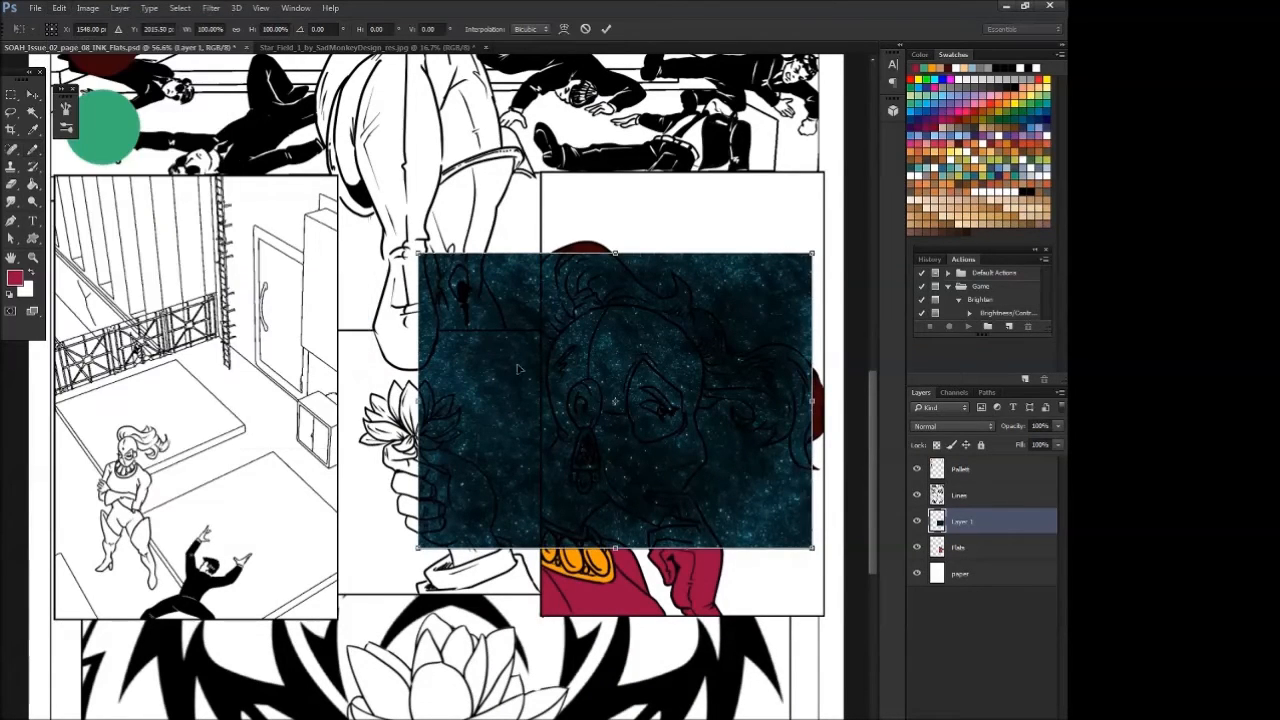
left_click_drag(835, 245, 768, 607)
left_click_drag(679, 485, 748, 452)
left_click(604, 29)
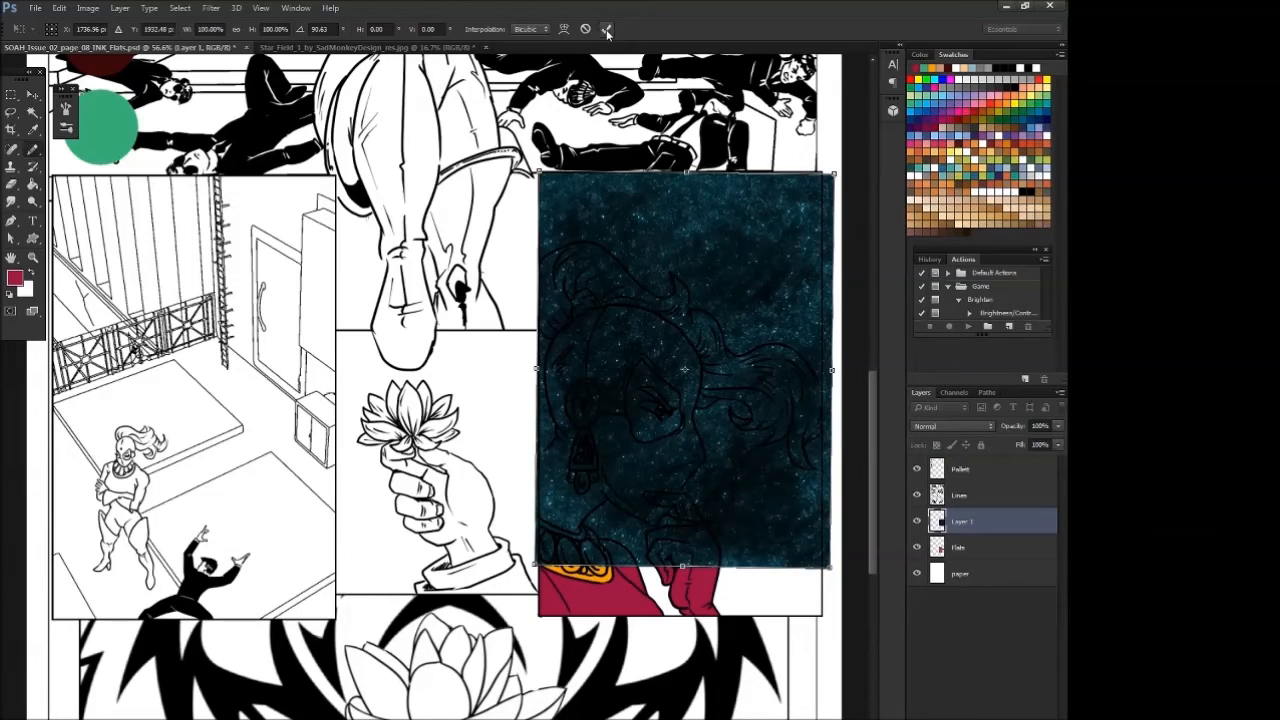
left_click_drag(989, 532, 974, 558)
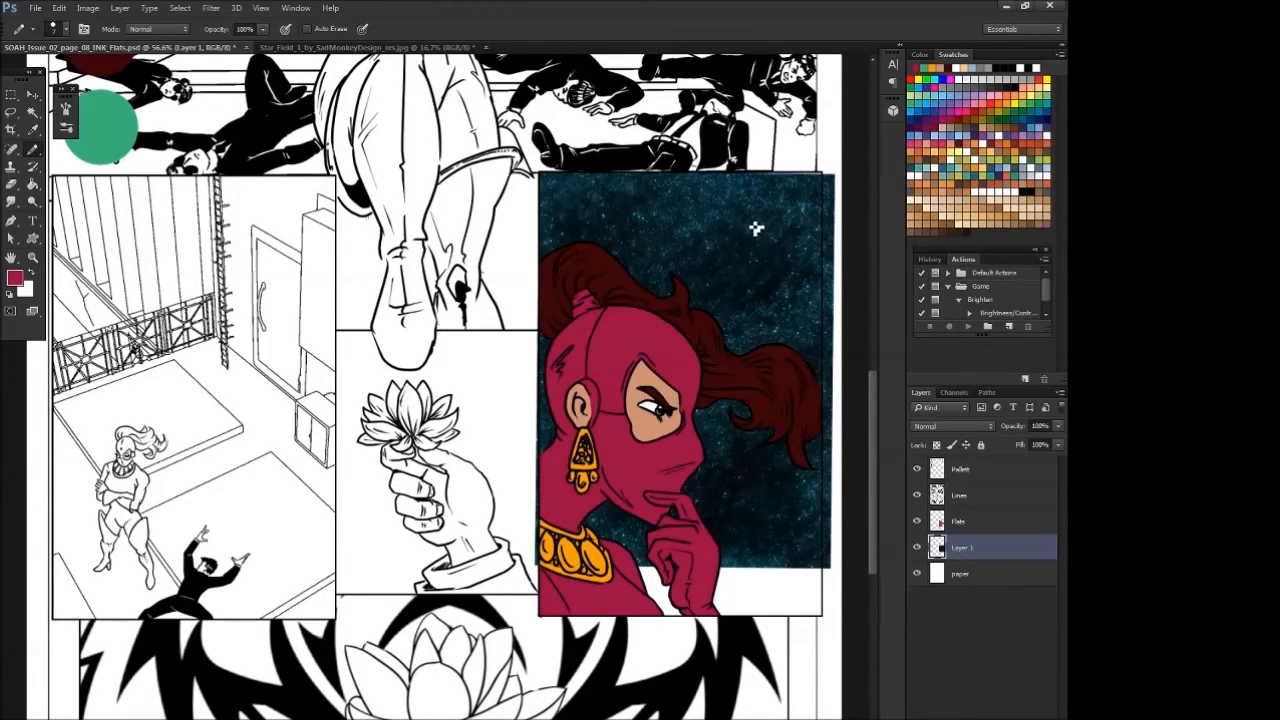
- Scale the star field to about 96% width and 113% height so it fills the masked woman's close-up panel
left_click(99, 10)
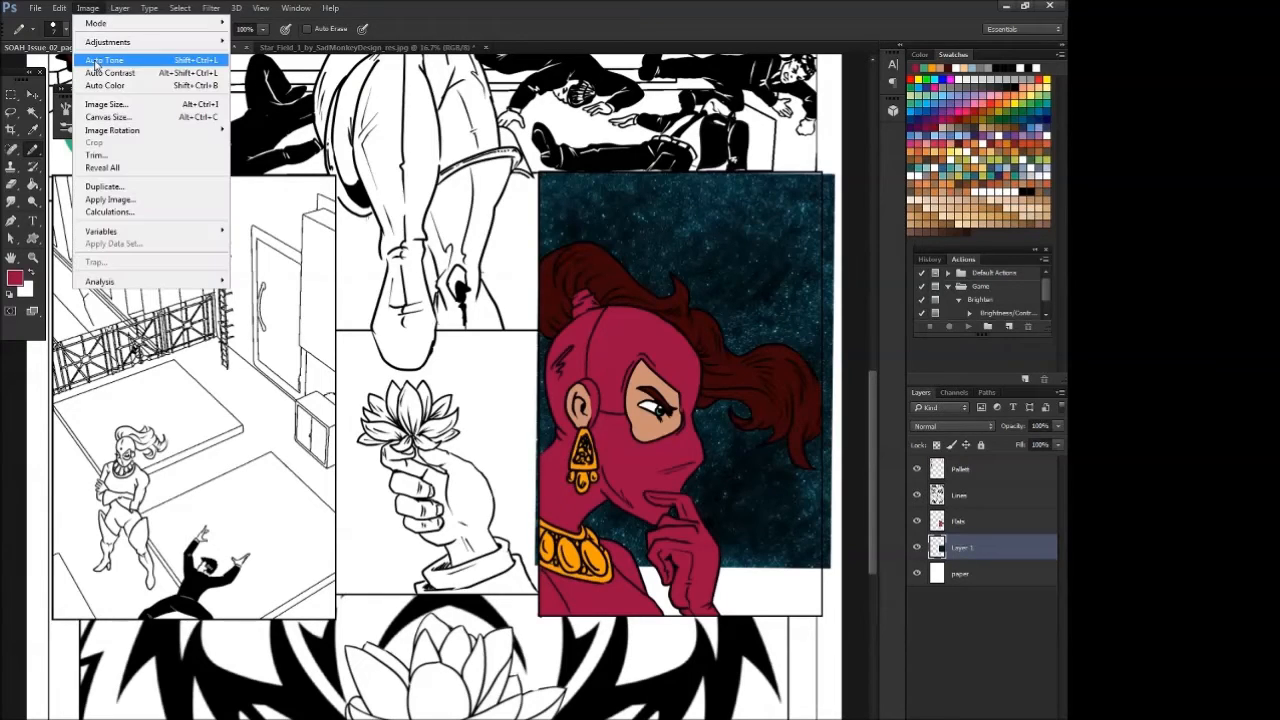
left_click(60, 8)
mouse_move(130, 284)
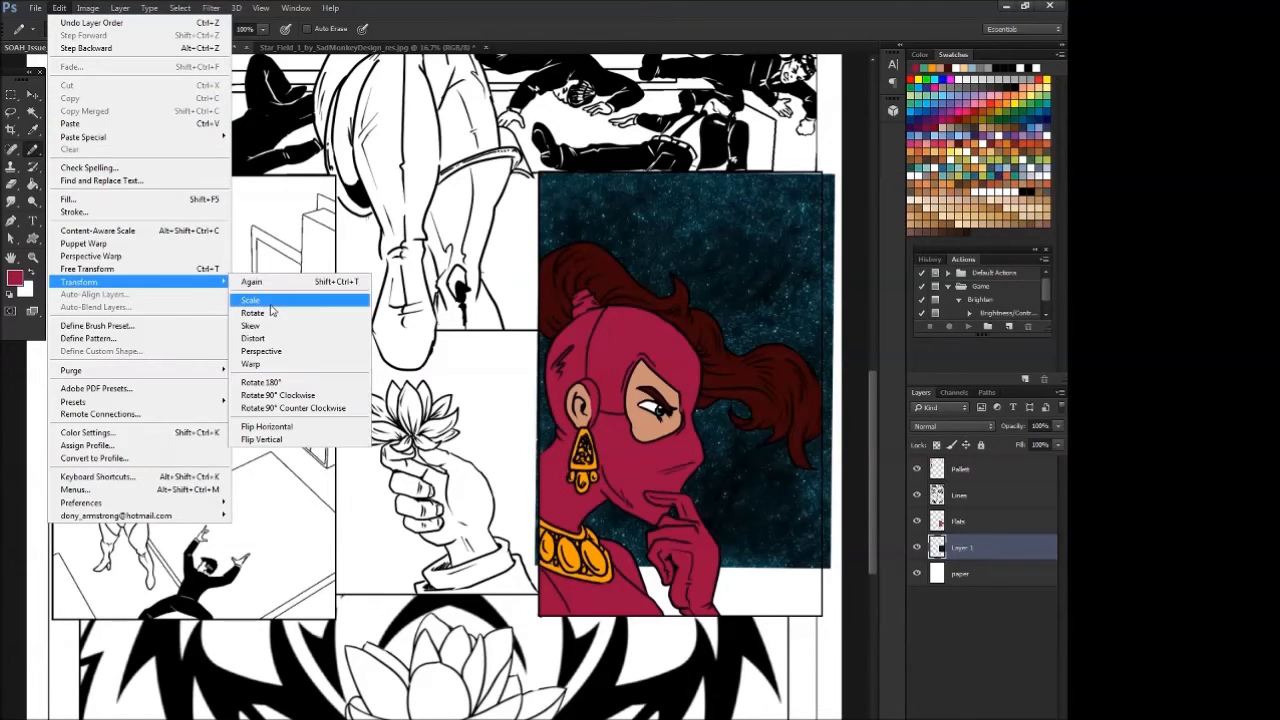
left_click(272, 300)
left_click_drag(835, 172, 835, 166)
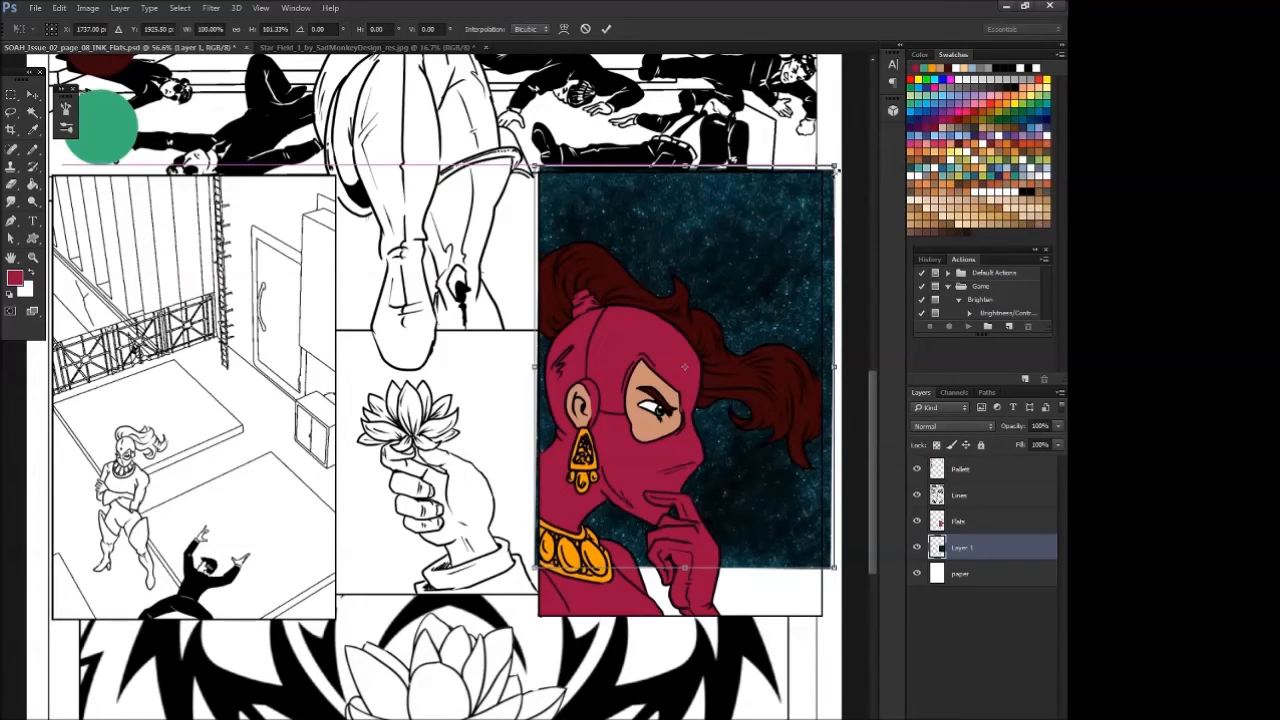
left_click_drag(683, 568, 689, 617)
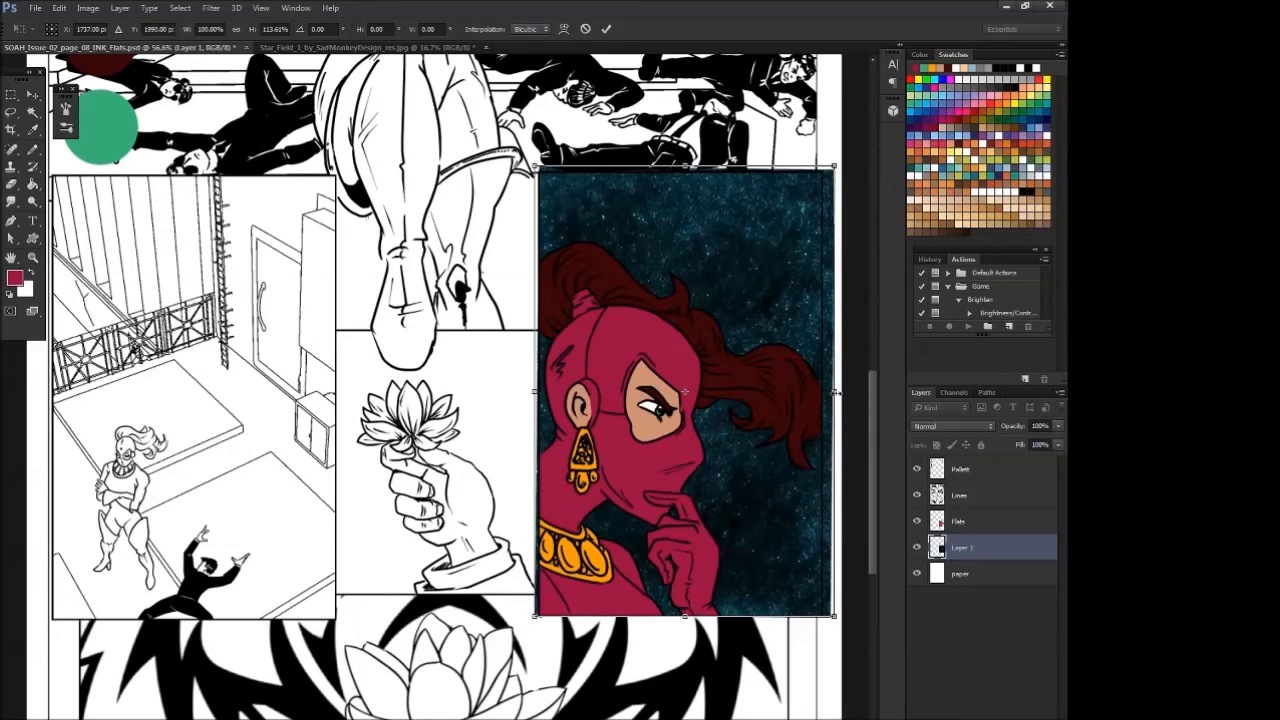
left_click_drag(831, 392, 823, 391)
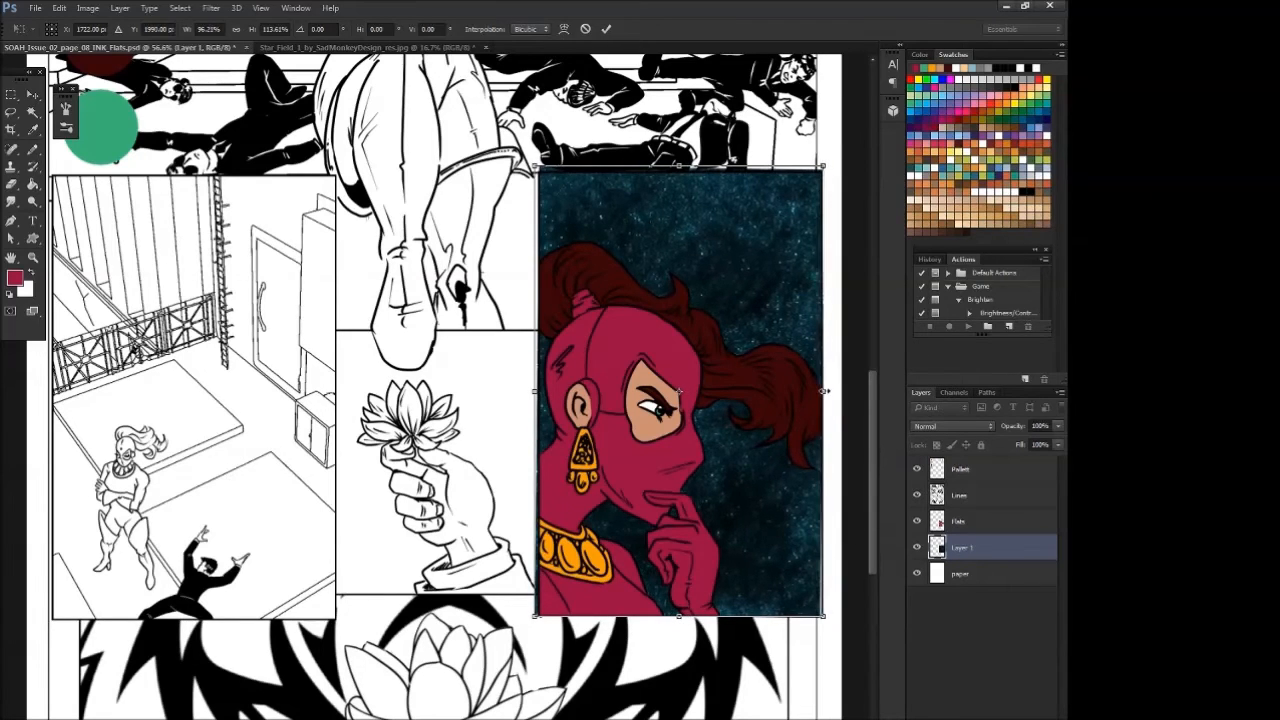
mouse_move(679, 165)
left_mouse_down()
mouse_move(680, 185)
mouse_move(680, 167)
left_mouse_up()
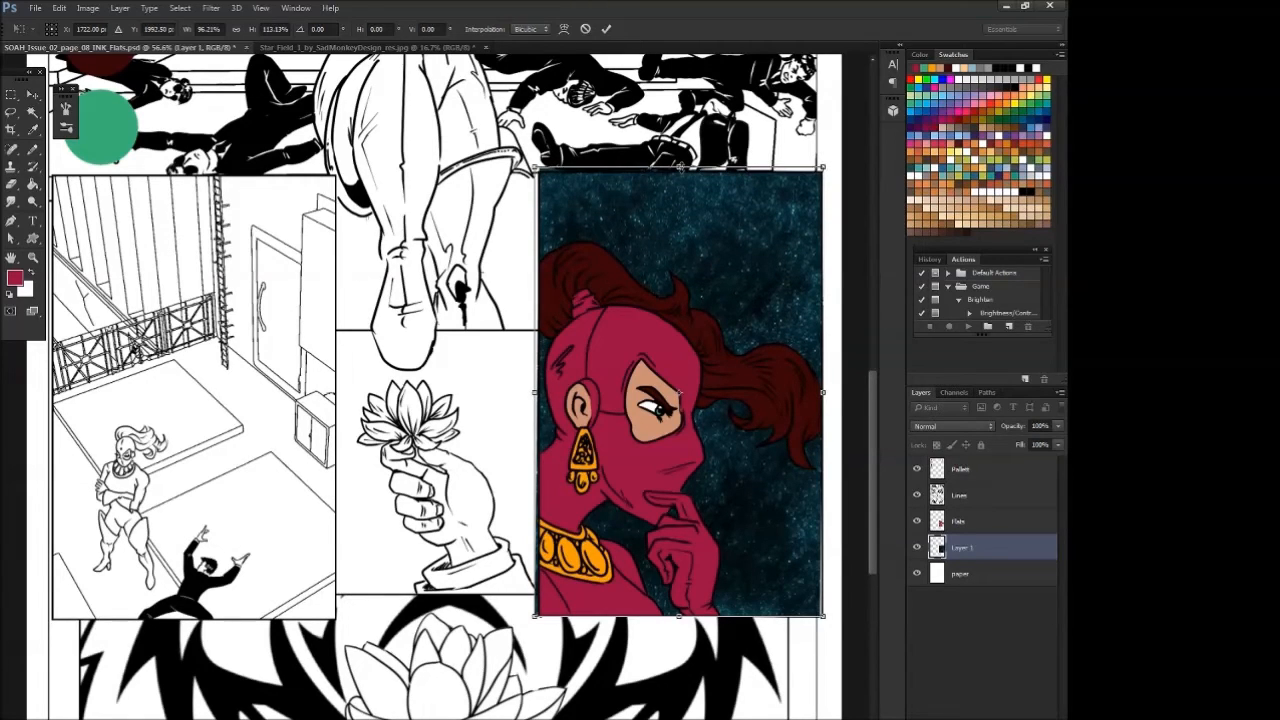
left_click(604, 30)
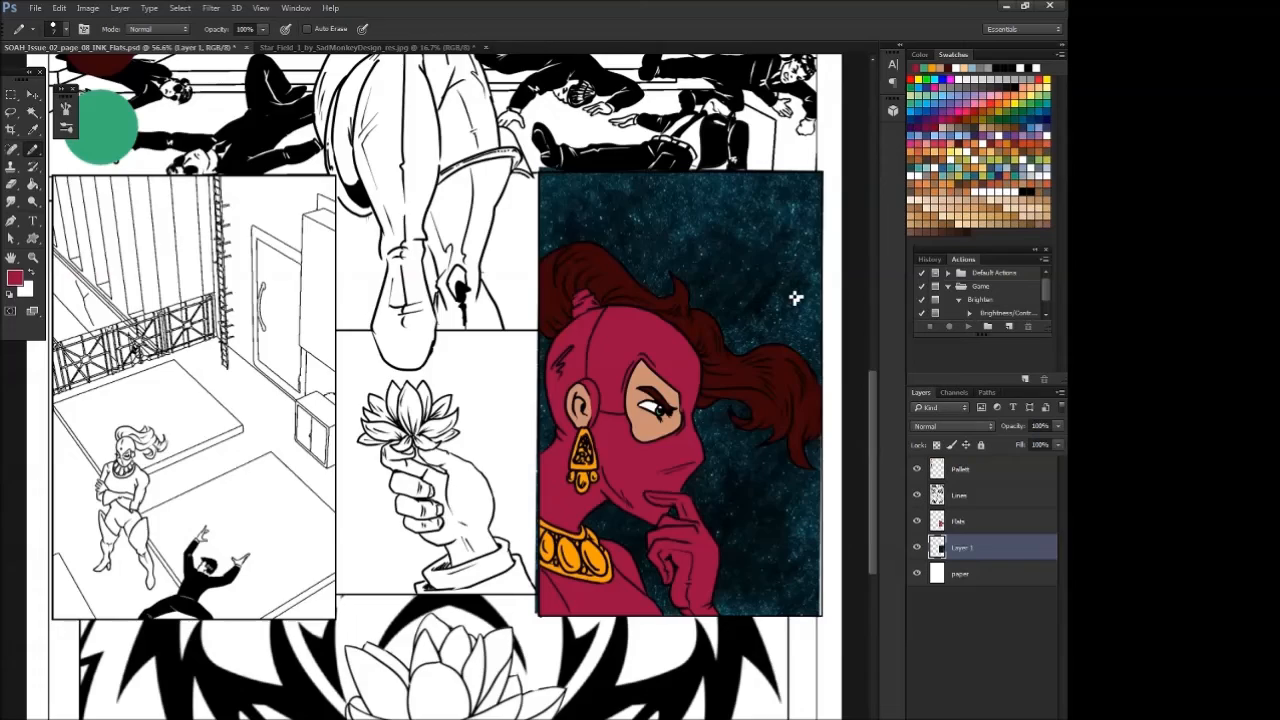
- Outline and fill the large standing woman's costume in the top panel with crimson
scroll(795, 298, "down", 8)
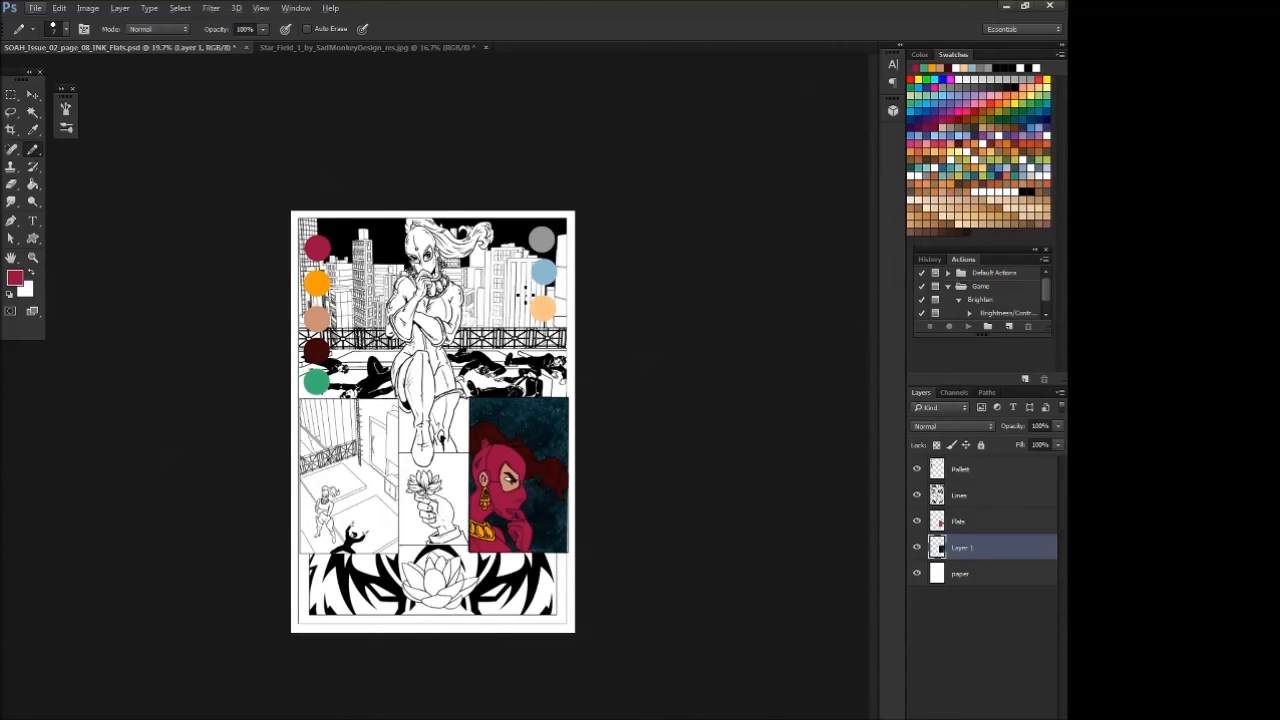
scroll(463, 268, "up", 8)
key("bracketright")
key("bracketright")
key("bracketright")
key("bracketright")
mouse_move(340, 438)
left_mouse_down()
mouse_move(312, 566)
mouse_move(350, 714)
left_mouse_up()
scroll(350, 600, "up", 1)
mouse_move(298, 670)
left_mouse_down()
mouse_move(360, 645)
mouse_move(377, 388)
mouse_move(314, 72)
mouse_move(250, 262)
mouse_move(268, 360)
left_mouse_up()
key("g")
left_click(330, 430)
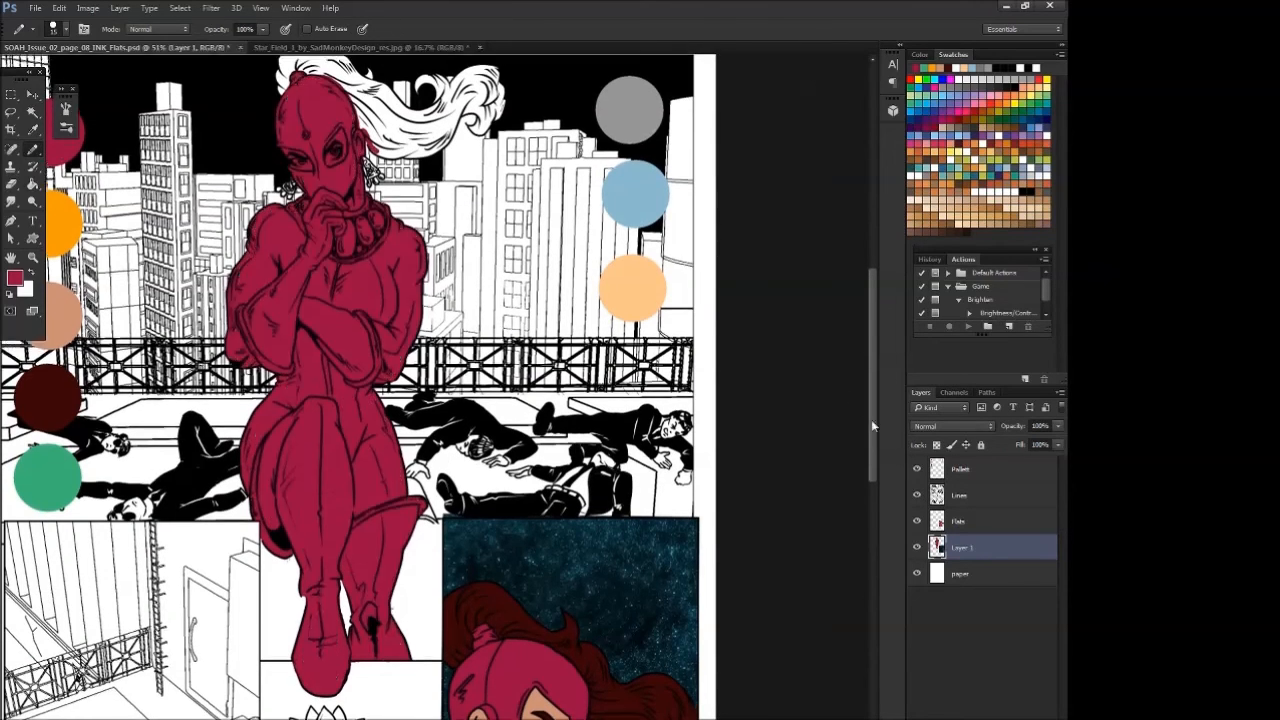
- Color the skin around the standing woman's eyes with the palette's tan
left_click_drag(871, 419, 871, 374)
left_click(48, 466, "alt")
left_click(340, 303)
key("b")
- Outline and fill the standing woman's hair with the palette's dark red
left_click(48, 628, "alt")
left_click(48, 548, "alt")
mouse_move(290, 246)
left_mouse_down()
mouse_move(345, 214)
mouse_move(484, 284)
mouse_move(368, 268)
mouse_move(362, 306)
left_mouse_up()
key("g")
left_click(358, 230)
key("b")
- Paint the standing woman's necklace, earrings and costume trim on the arms and legs with the palette's orange
left_click(48, 466, "alt")
left_click(48, 373, "alt")
mouse_move(291, 353)
left_mouse_down()
mouse_move(382, 406)
mouse_move(374, 326)
left_mouse_up()
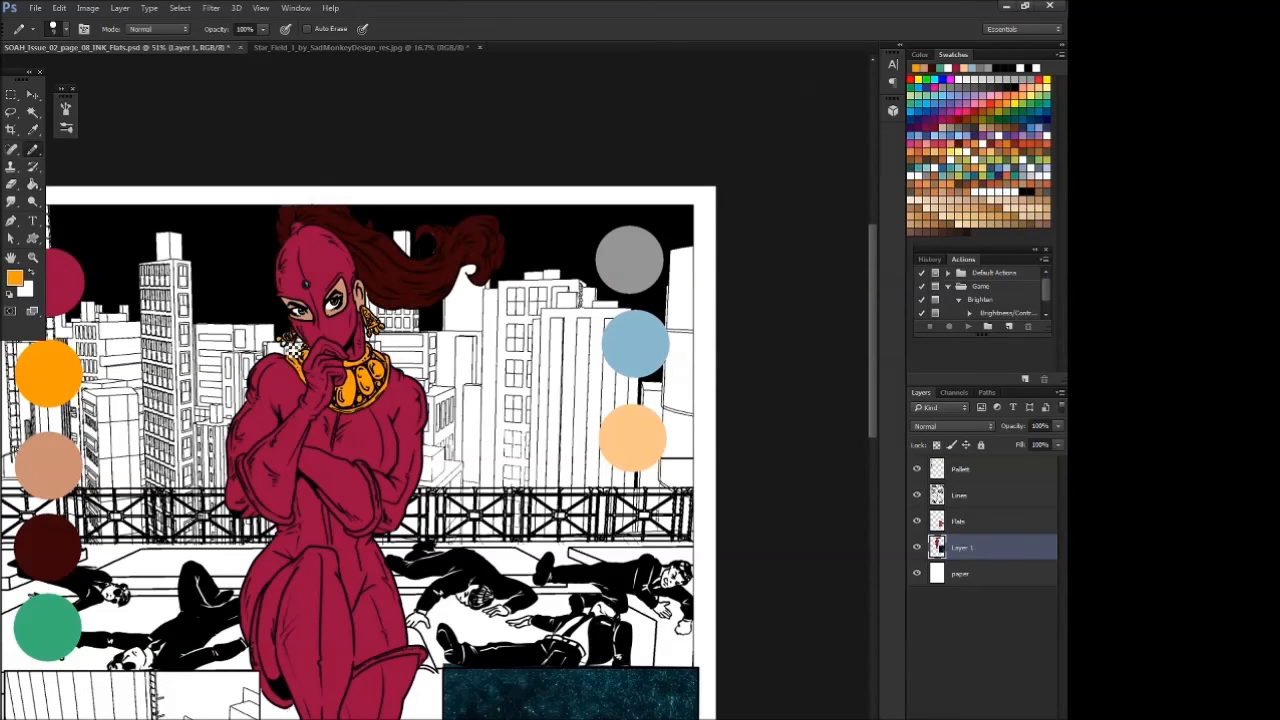
left_click_drag(360, 464, 364, 534)
left_click_drag(241, 458, 292, 524)
left_click_drag(335, 417, 330, 452)
left_click_drag(870, 415, 870, 450)
left_click_drag(422, 537, 354, 561)
left_click_drag(257, 482, 268, 582)
left_click_drag(870, 450, 870, 440)
- Paint the faces and hands of the fallen men in the top panel with the palette's peach skin color
left_click(632, 350, "alt")
left_click_drag(680, 541, 689, 551)
left_click_drag(412, 537, 424, 550)
left_click_drag(512, 537, 526, 542)
left_click_drag(126, 570, 150, 580)
- Lay flat colors on the small woman in the rooftop panel, with a crimson costume and dark red hair
left_click(62, 200, "alt")
scroll(300, 450, "up", 2)
left_click_drag(300, 482, 320, 557)
mouse_move(320, 557)
left_mouse_down()
mouse_move(330, 626)
mouse_move(274, 545)
mouse_move(308, 540)
left_mouse_up()
key("g")
left_click(306, 532)
key("b")
scroll(313, 435, "up", 2)
left_click(680, 111, "alt")
mouse_move(873, 530)
left_mouse_down()
mouse_move(905, 512)
mouse_move(905, 529)
left_mouse_up()
mouse_move(320, 562)
left_mouse_down()
mouse_move(374, 545)
mouse_move(290, 520)
left_mouse_up()
key("g")
left_click(335, 538)
- Outline and fill the hand holding the lotus with the peach skin color
left_click_drag(600, 450, 486, 450)
left_click_drag(650, 600, 445, 393)
left_click_drag(410, 345, 430, 415)
left_click_drag(592, 490, 510, 354)
key("g")
left_click(545, 425)
key("b")
left_click_drag(520, 545, 612, 505)
key("g")
left_click(560, 548)
scroll(860, 523, "down", 1)
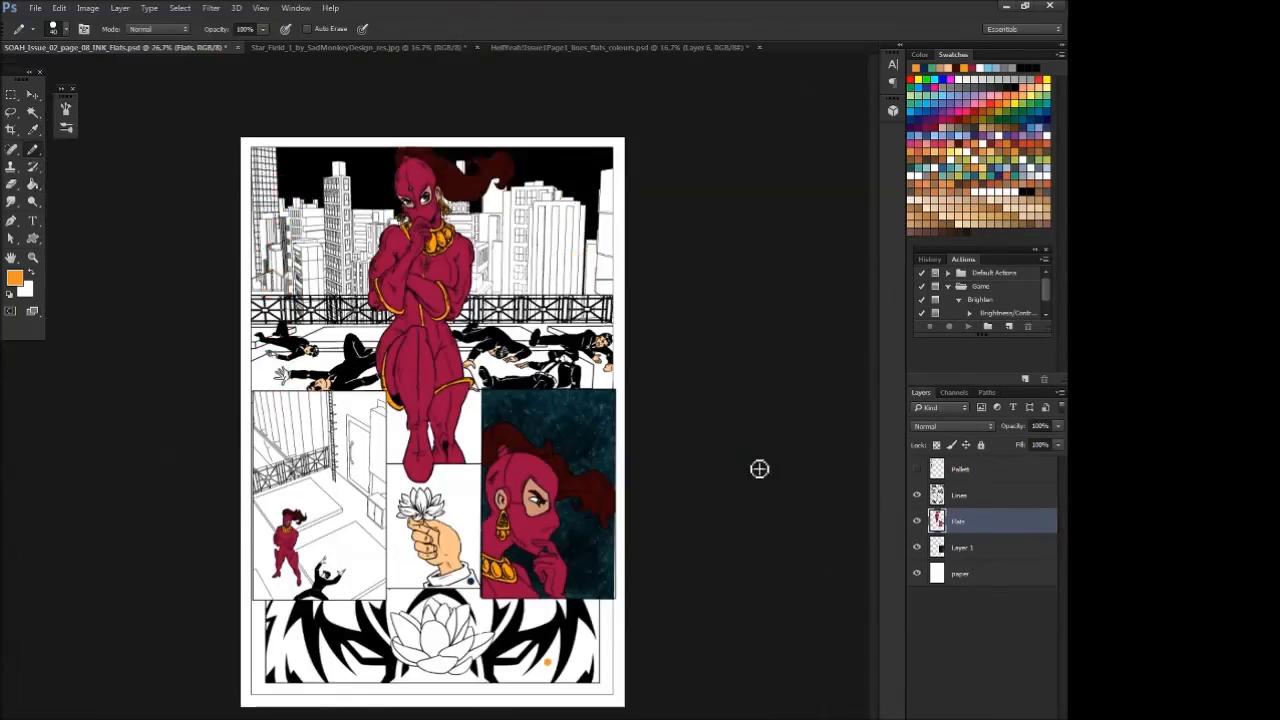
- Fill the tiger face around the lotus in the bottom panel with orange and color its eyes yellow
scroll(578, 680, "up", 3)
mouse_move(42, 492)
left_mouse_down()
mouse_move(623, 637)
mouse_move(366, 474)
left_mouse_up()
key("g")
left_click(300, 532)
key("b")
mouse_move(258, 514)
left_mouse_down()
mouse_move(329, 617)
mouse_move(361, 512)
mouse_move(262, 518)
left_mouse_up()
key("g")
left_click(332, 550)
left_click_drag(450, 588, 491, 571)
left_click_drag(238, 588, 184, 562)
- Touch up the small color details on the woman in the rooftop panel
scroll(300, 400, "up", 5)
scroll(69, 428, "up", 3)
left_click_drag(180, 445, 163, 472)
left_click_drag(130, 397, 150, 408)
scroll(300, 400, "down", 3)
- Marquee-select the area beside the close-up panel's left edge on the star field layer, then return to painting on Flats
left_click(962, 547)
key("m")
left_click_drag(186, 115, 424, 678)
left_click(958, 521)
key("b")
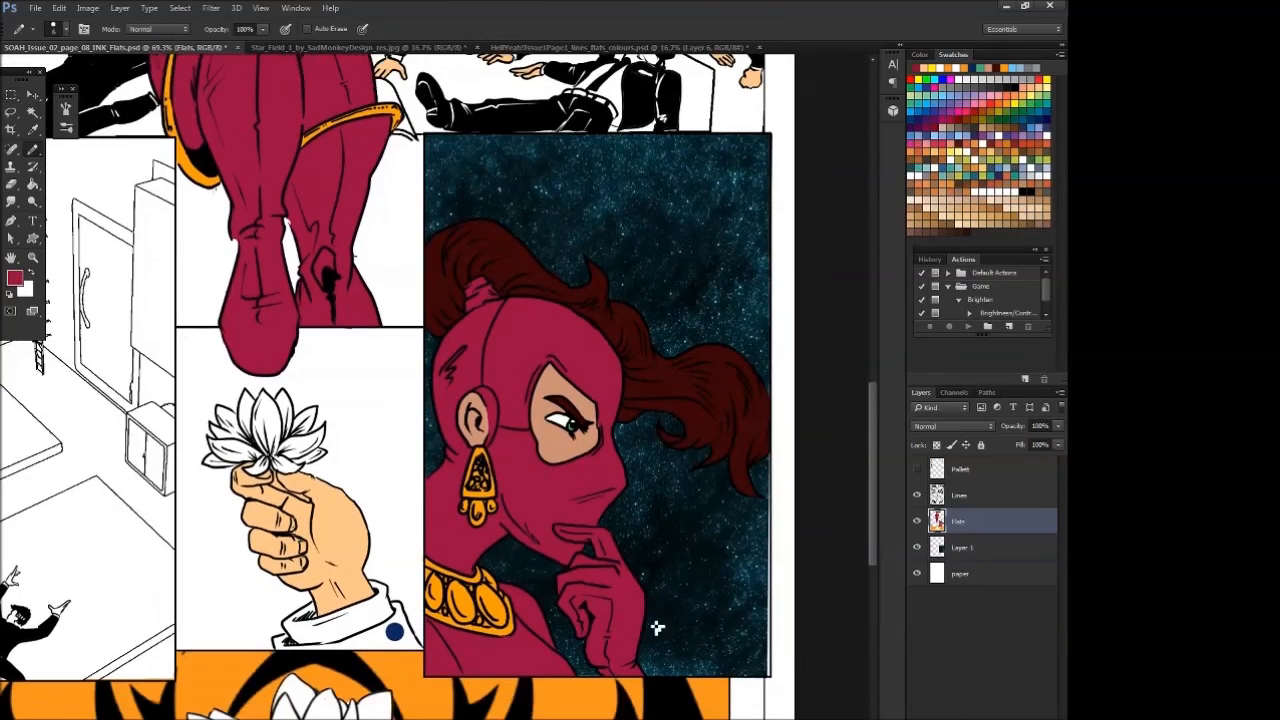
- Color the sleeve below the raised hand navy blue and the lotus it holds white
left_click_drag(524, 616, 530, 623)
left_click(946, 92)
left_click_drag(352, 455, 446, 452)
key("g")
left_click(391, 586)
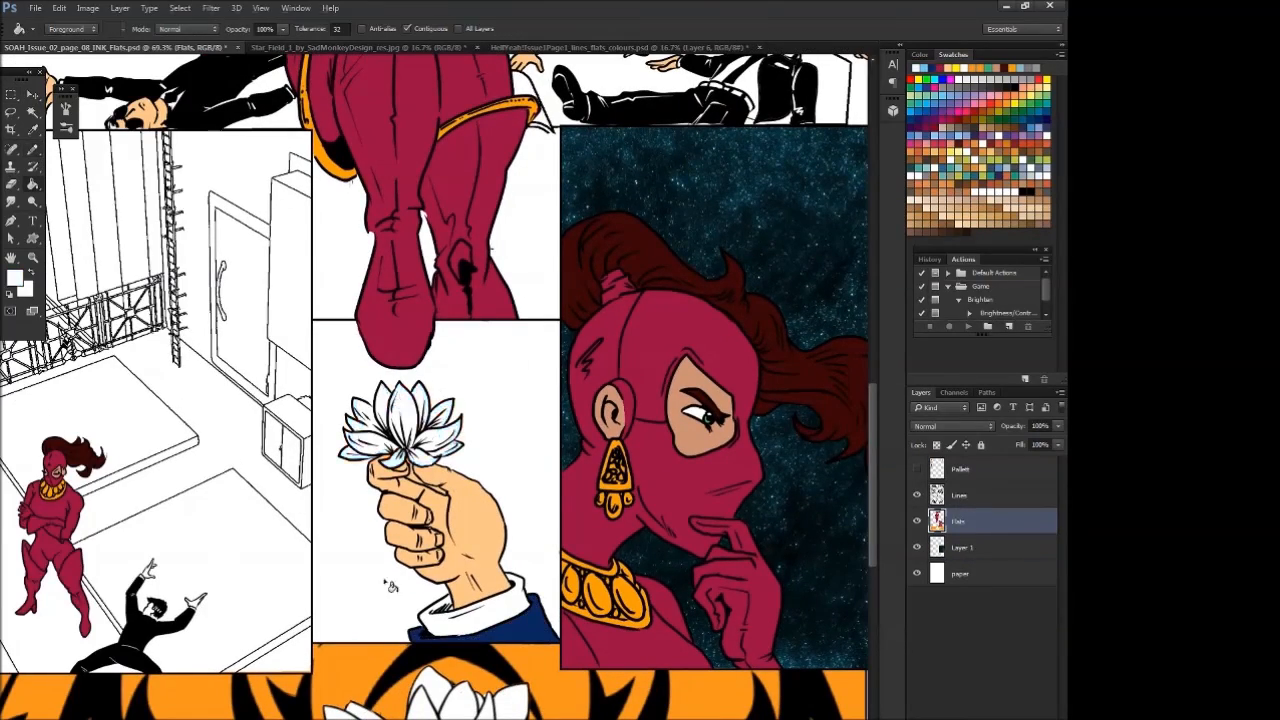
- Select the area of the page's panels on the paper layer and fill it with grey
scroll(391, 400, "down", 4)
left_click(960, 573)
key("m")
scroll(300, 300, "down", 1)
left_click_drag(222, 103, 640, 718)
key("g")
left_click(300, 340)
- Duplicate the star field layer and fit the copy behind the hand and lotus in the middle panel
left_click(962, 547)
key("ctrl+j")
key("ctrl+t")
key("Return")
scroll(433, 419, "down", 2)
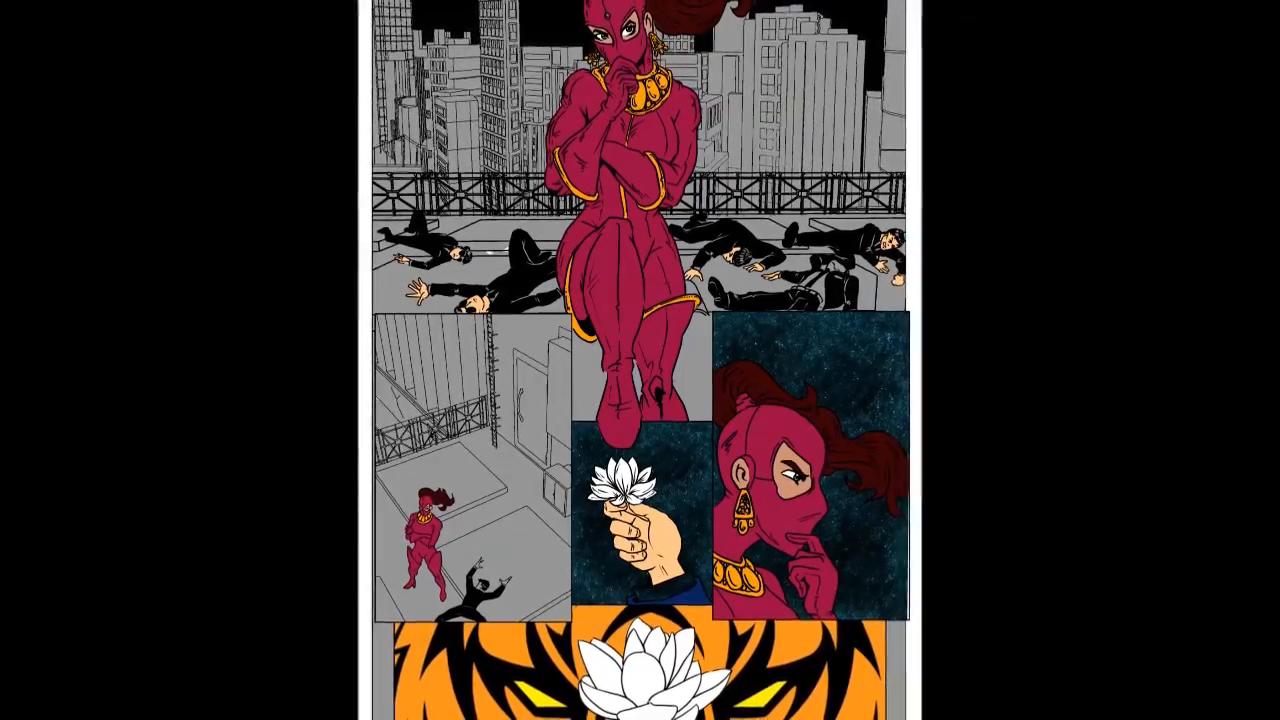